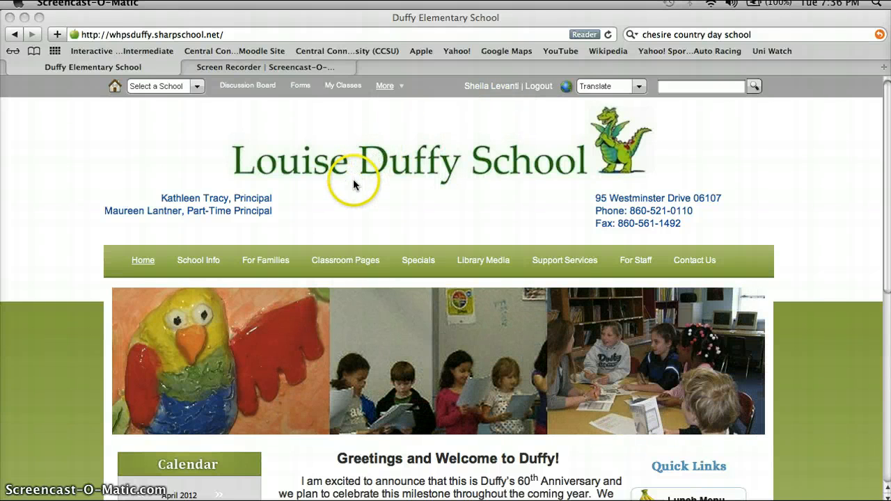
Step: Go to the Grade 4 classroom pages and open the signed-in teacher's own page
left_click(348, 259)
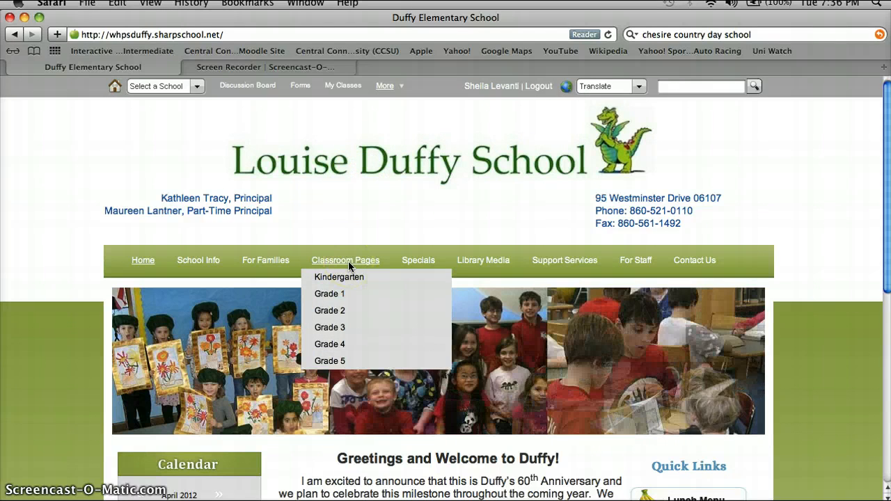
left_click(340, 346)
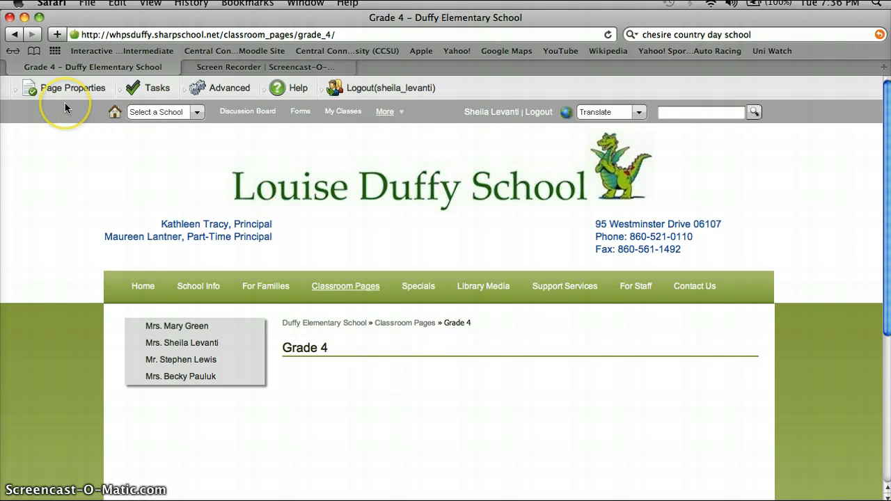
left_click(152, 103)
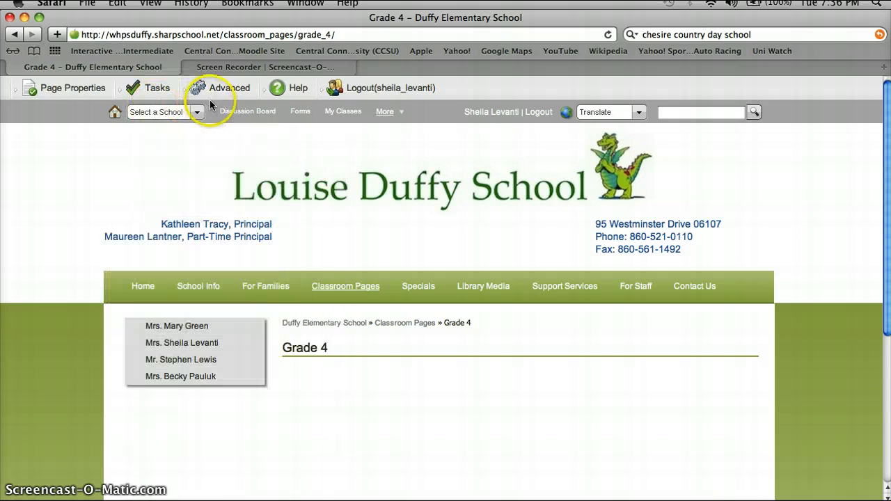
mouse_move(298, 91)
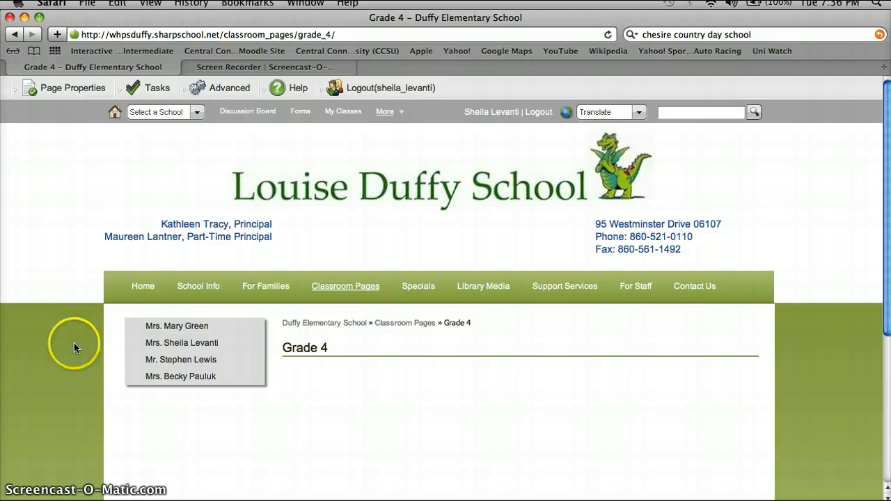
left_click(176, 343)
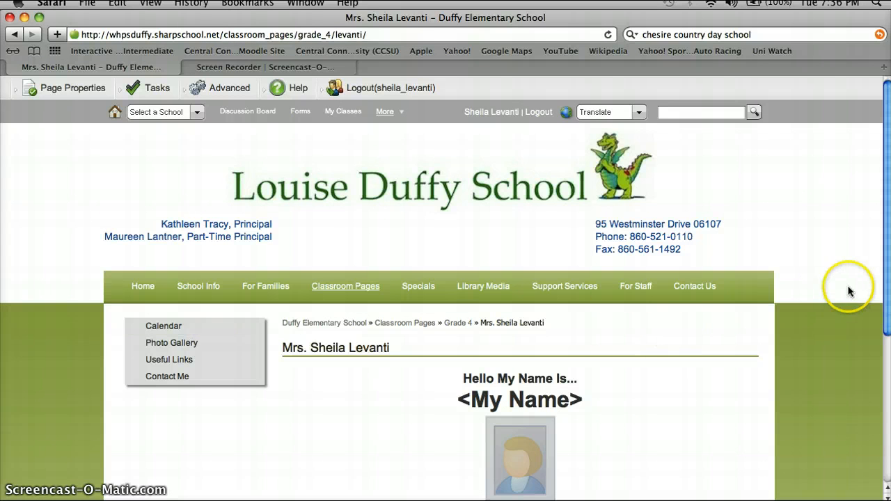
left_click_drag(889, 196, 889, 308)
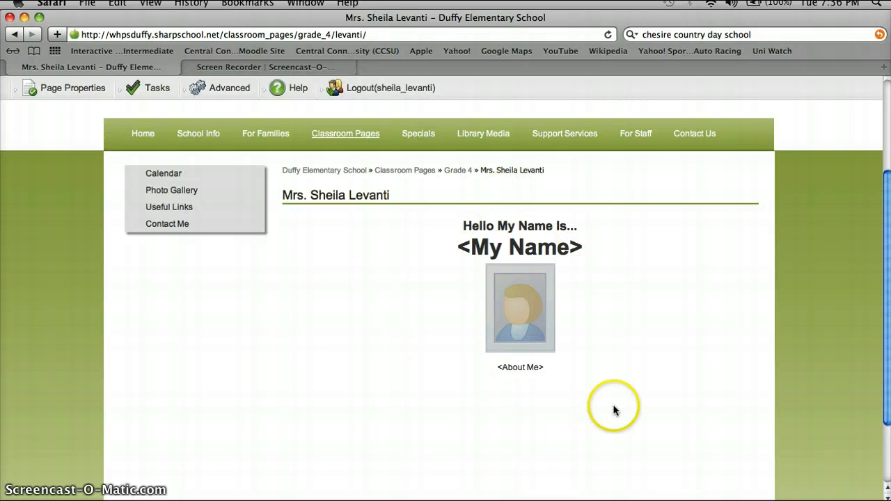
Step: Open the teacher's Contact Me page and examine the fields of its contact form
left_click(200, 210)
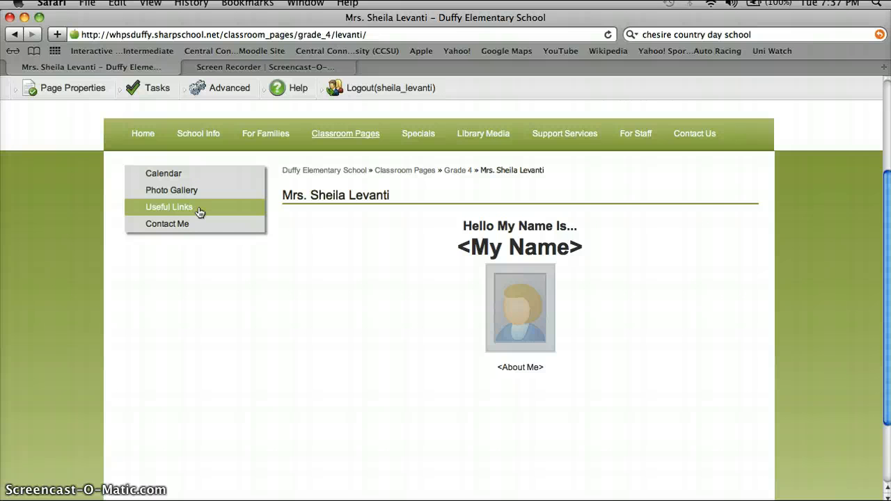
left_click(199, 224)
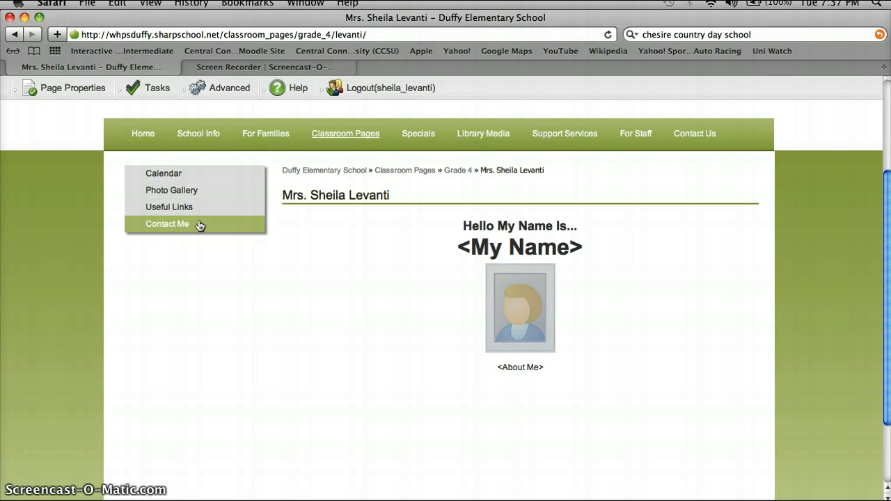
left_click(199, 224)
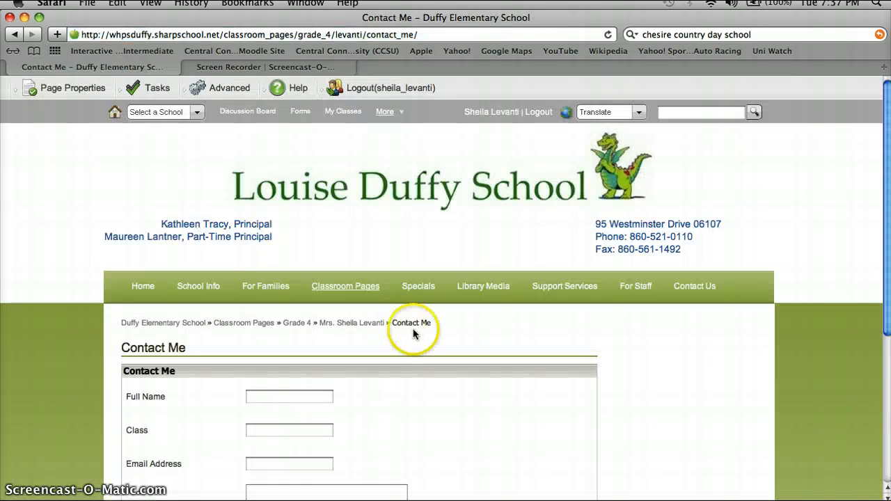
left_click_drag(887, 166, 887, 261)
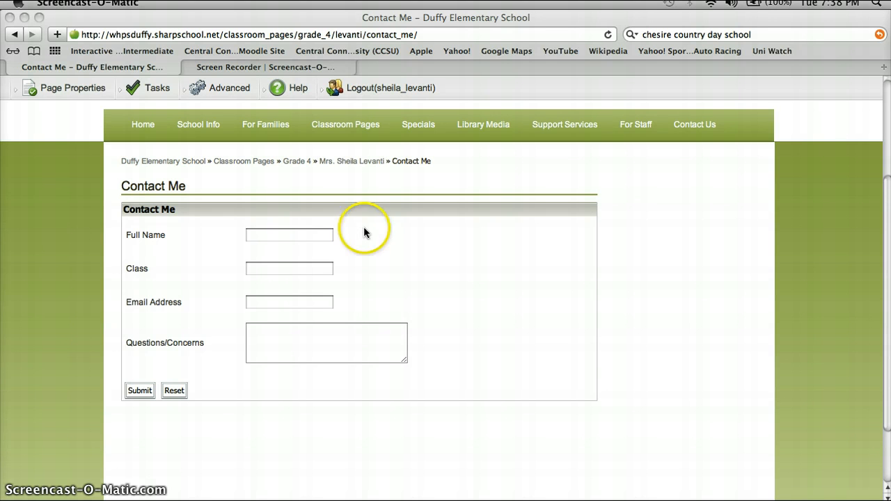
Step: Return to the teacher's page and open its Calendar to view the April 2012 month grid
left_click(360, 162)
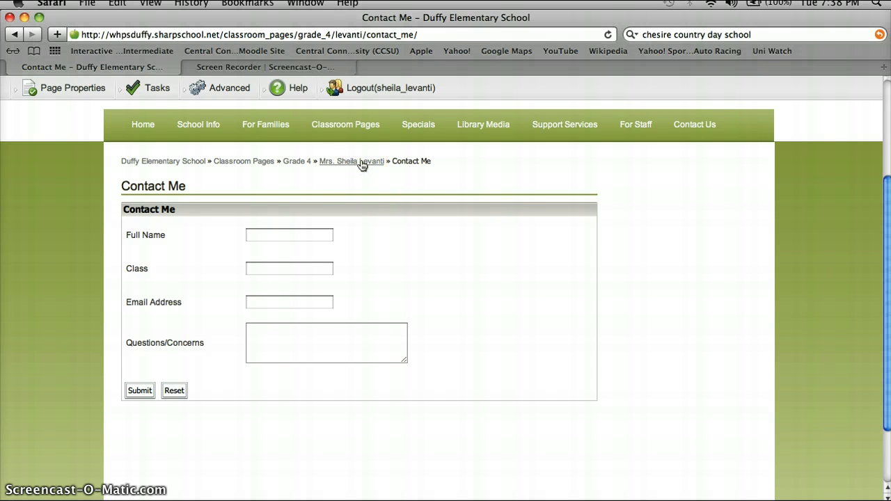
left_click(362, 164)
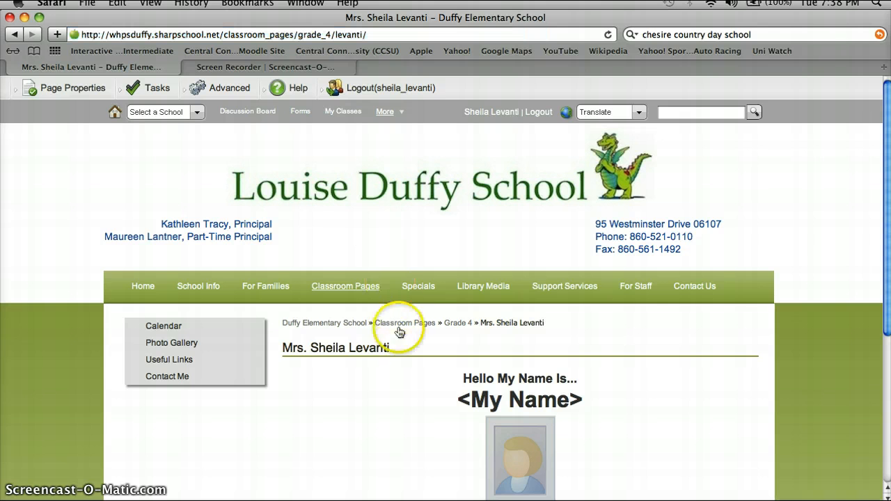
scroll(394, 376, "down", 3)
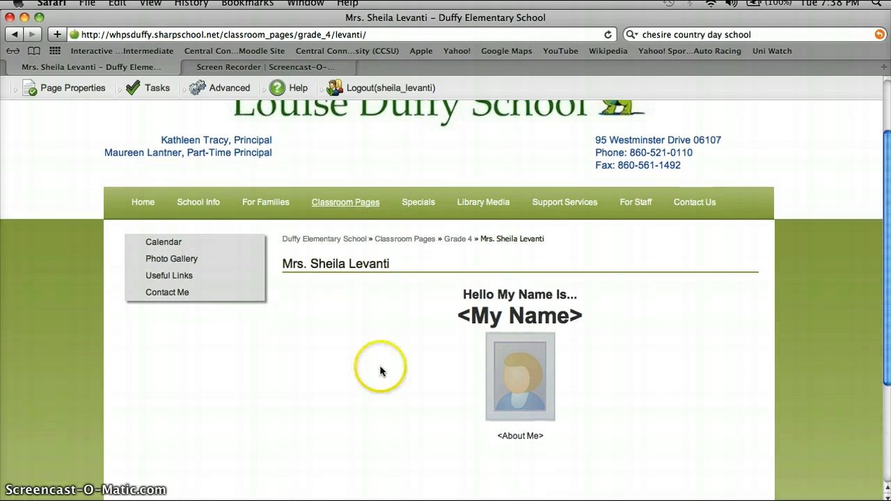
left_click(200, 245)
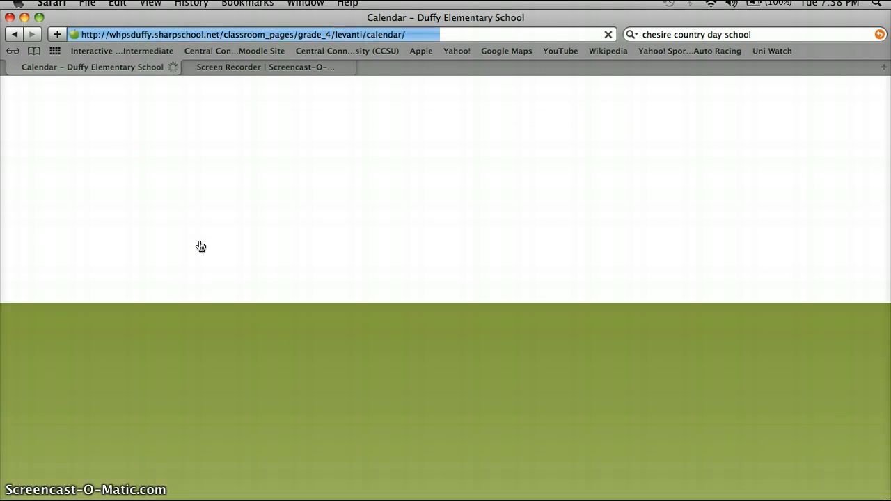
left_click(295, 377)
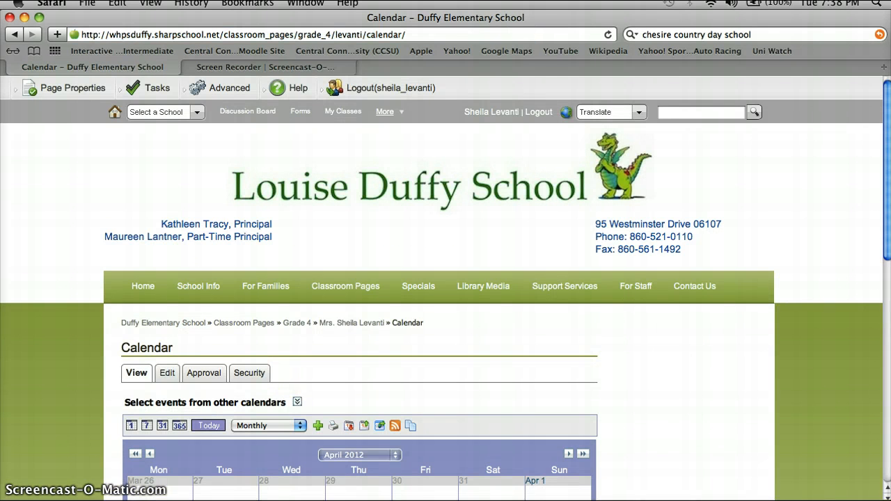
left_click_drag(888, 204, 888, 327)
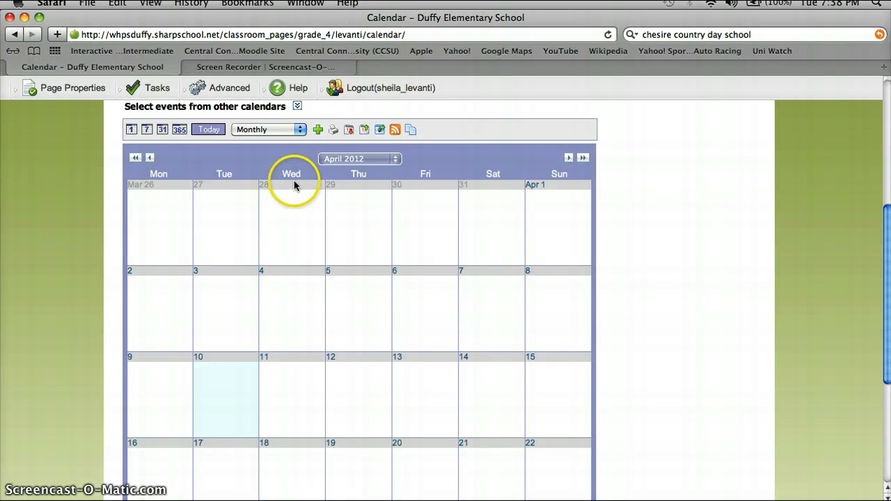
Step: Start a new calendar event and examine its form fields, including May 2012 in the start date picker
left_click(317, 131)
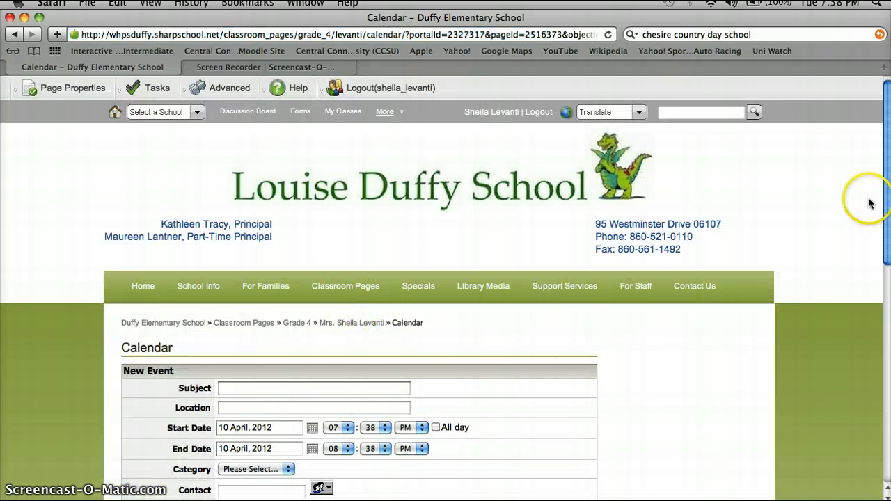
scroll(886, 193, "down", 5)
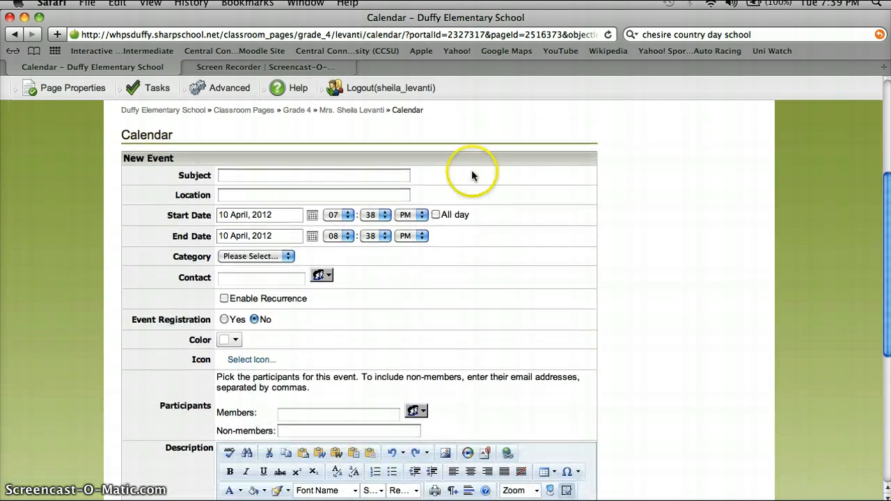
left_click(337, 188)
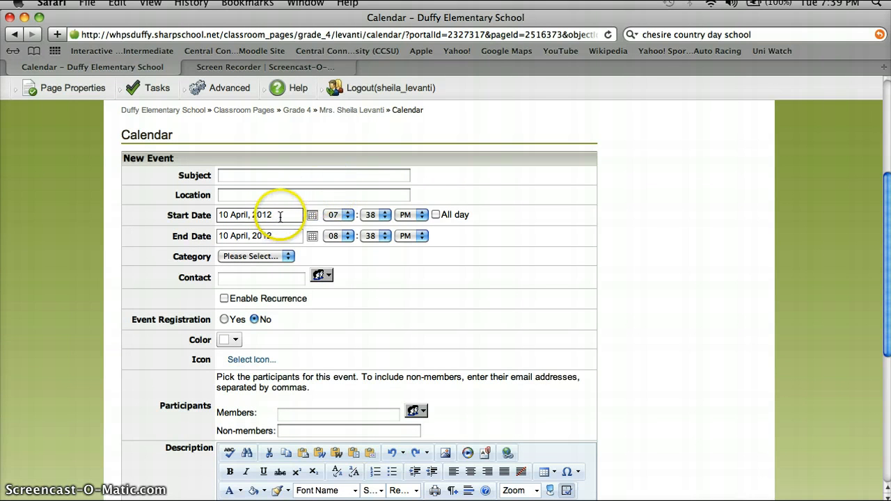
left_click(313, 216)
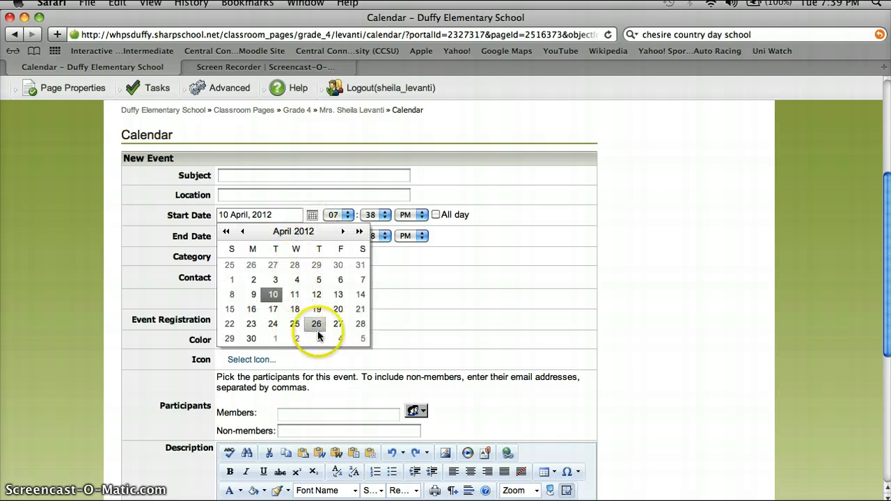
left_click(344, 234)
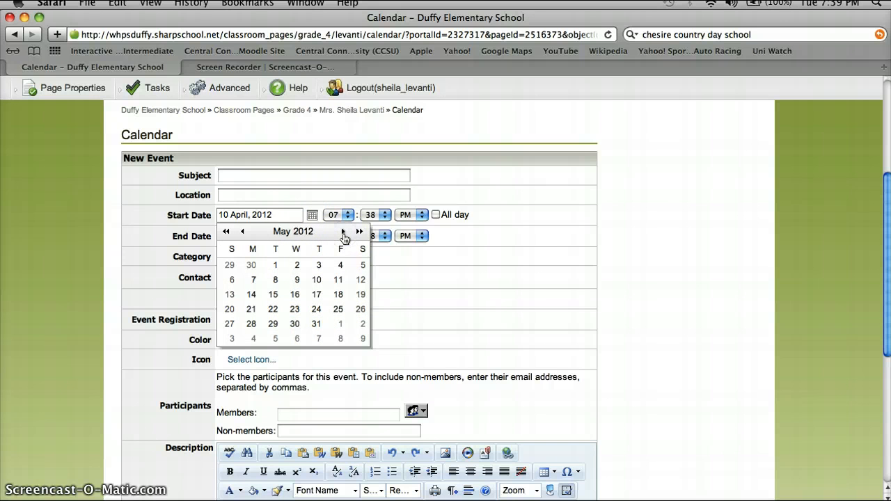
left_click(311, 217)
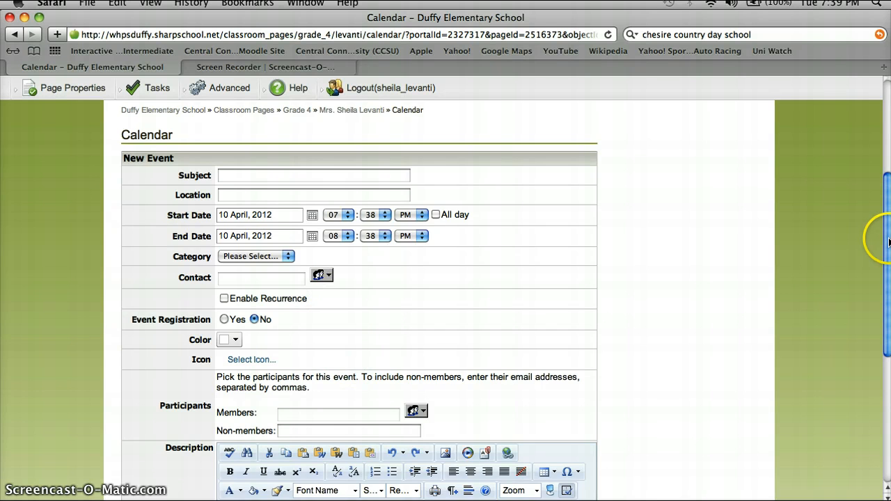
left_click_drag(881, 238, 879, 366)
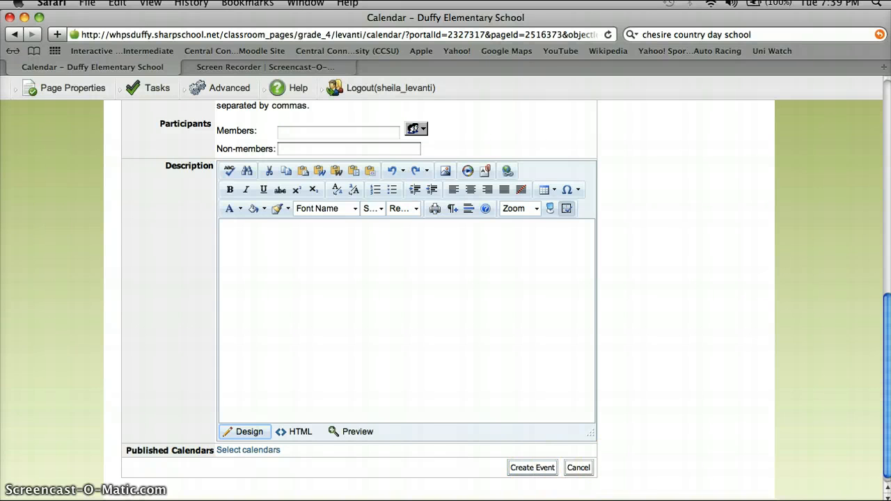
left_click_drag(886, 319, 887, 139)
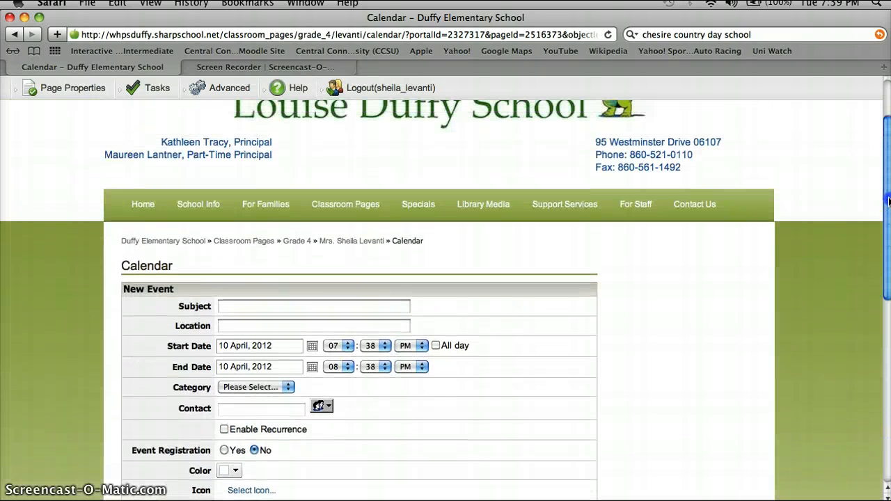
Step: Return to the teacher's page and check it out for editing, down to the page content editor
left_click(365, 246)
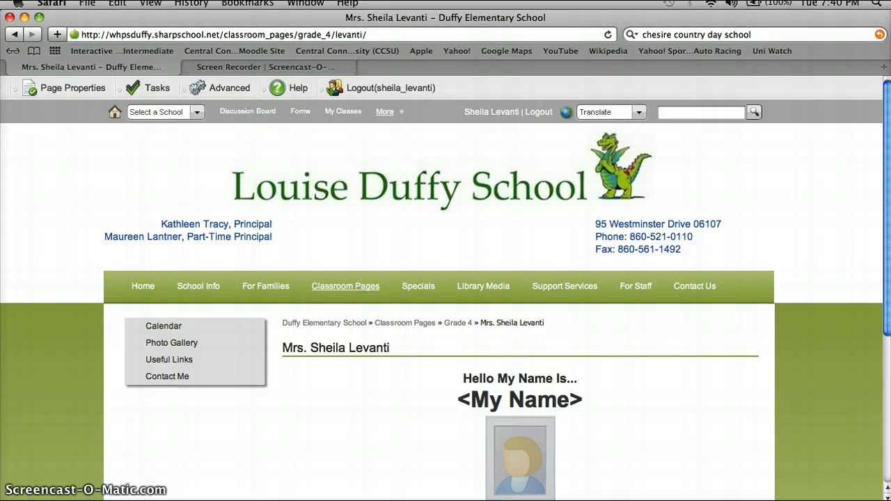
scroll(888, 272, "down", 3)
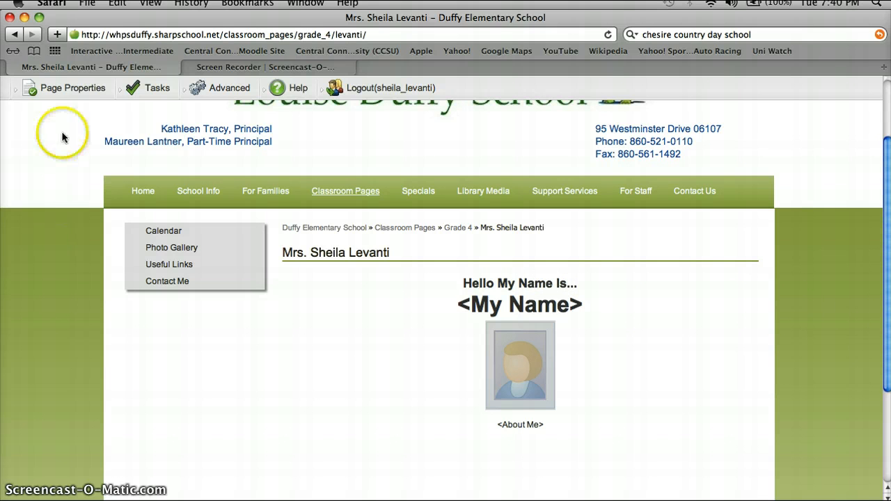
left_click(72, 90)
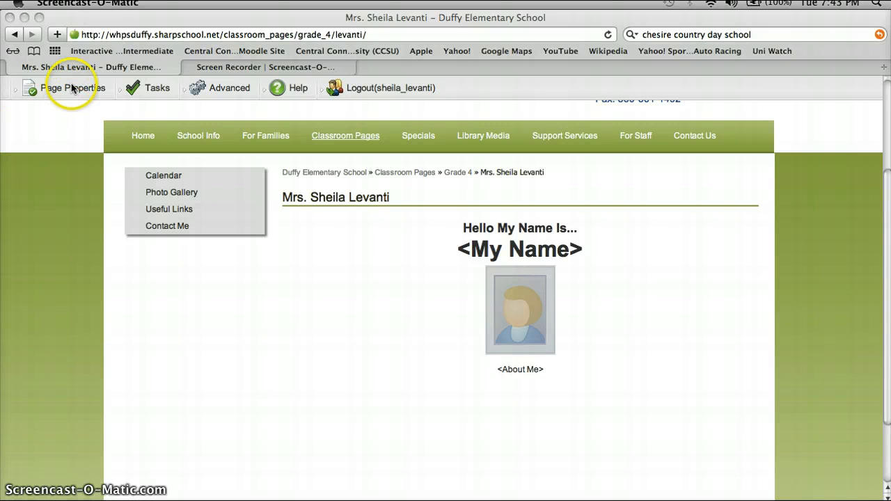
left_click(61, 137)
mouse_move(65, 90)
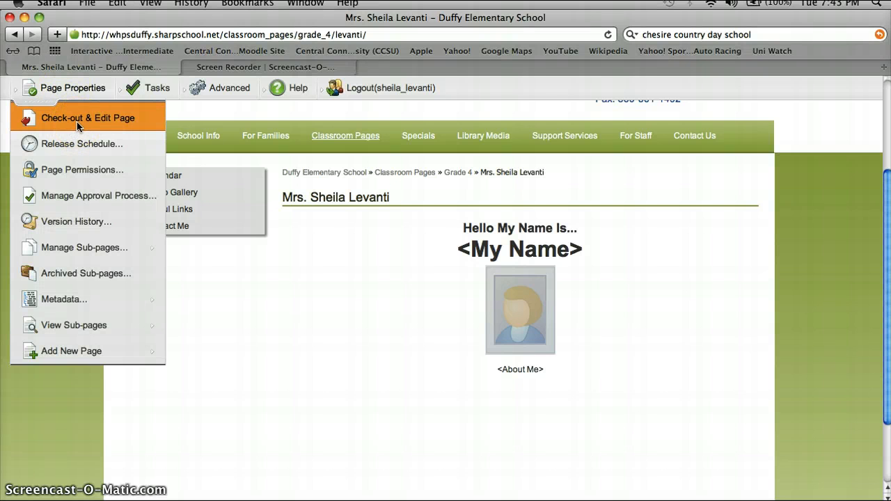
left_click(80, 120)
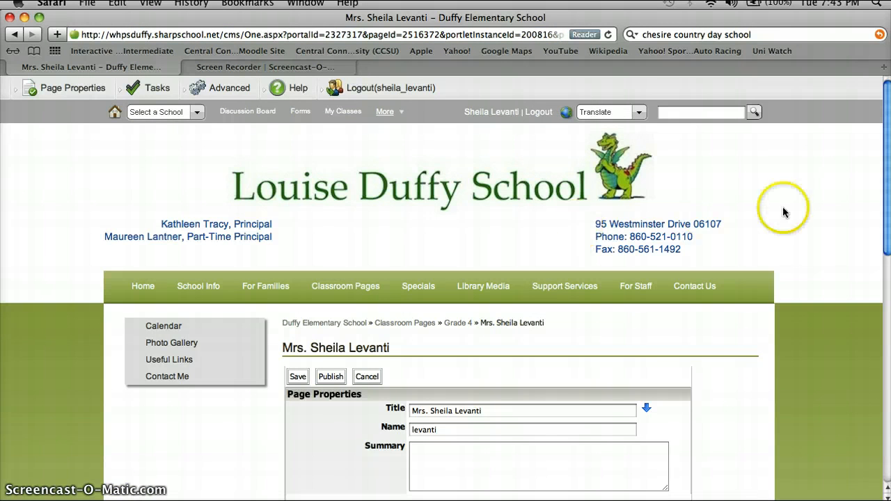
left_click_drag(886, 129, 888, 241)
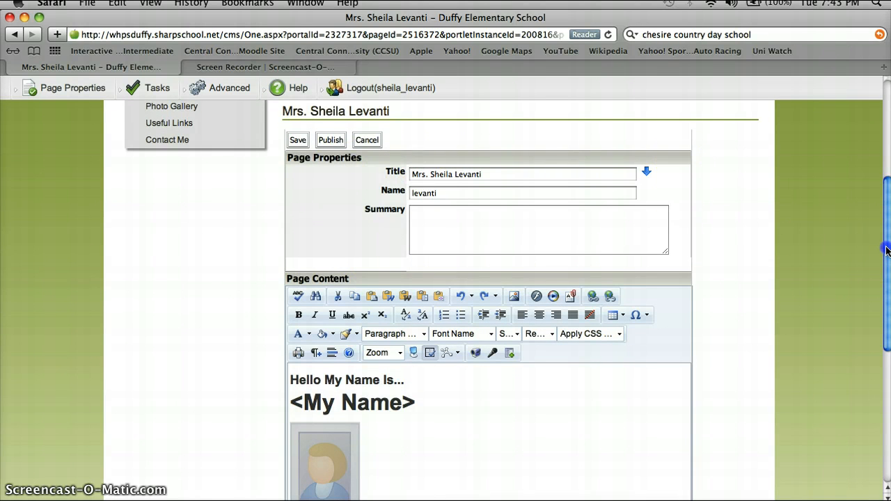
left_click_drag(888, 251, 851, 303)
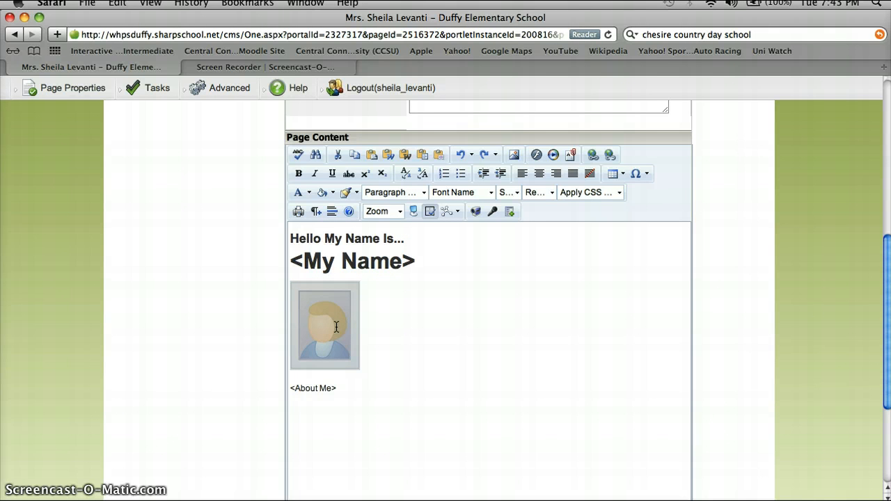
Step: Add a "Hello my name is" line with the teacher's first name below <About Me>, and make it underlined and italic
left_click(436, 423)
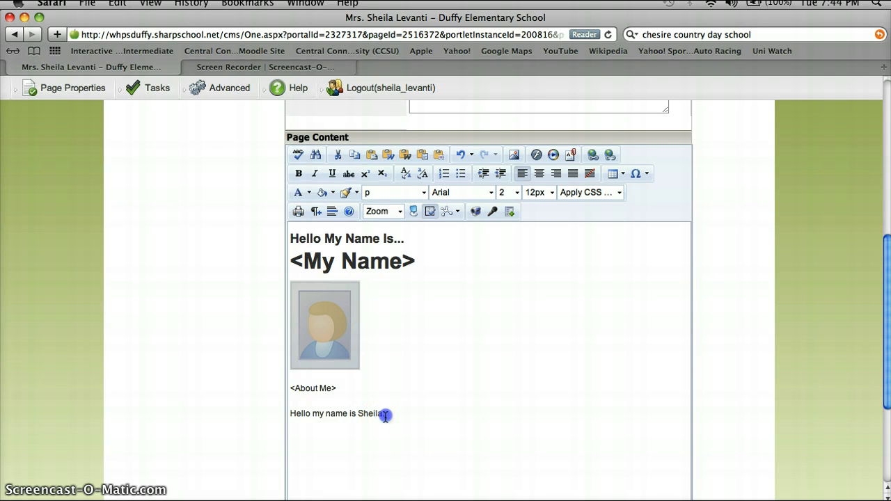
left_click_drag(384, 414, 295, 410)
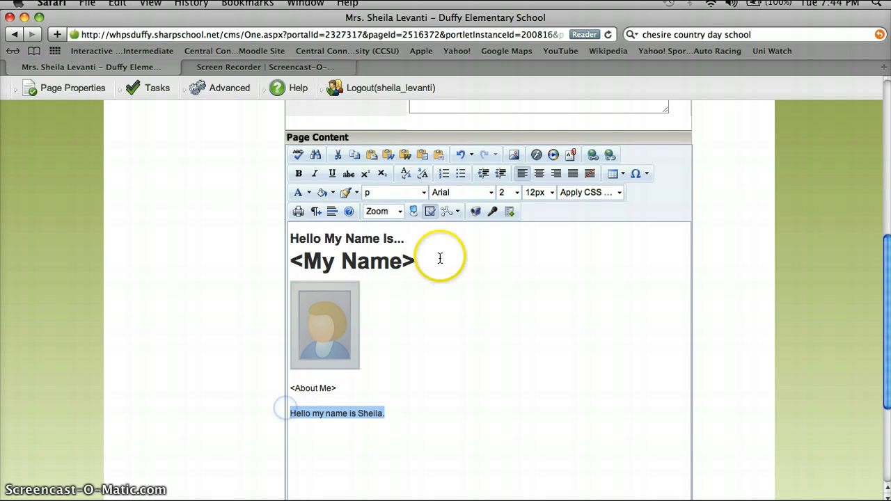
left_click(333, 174)
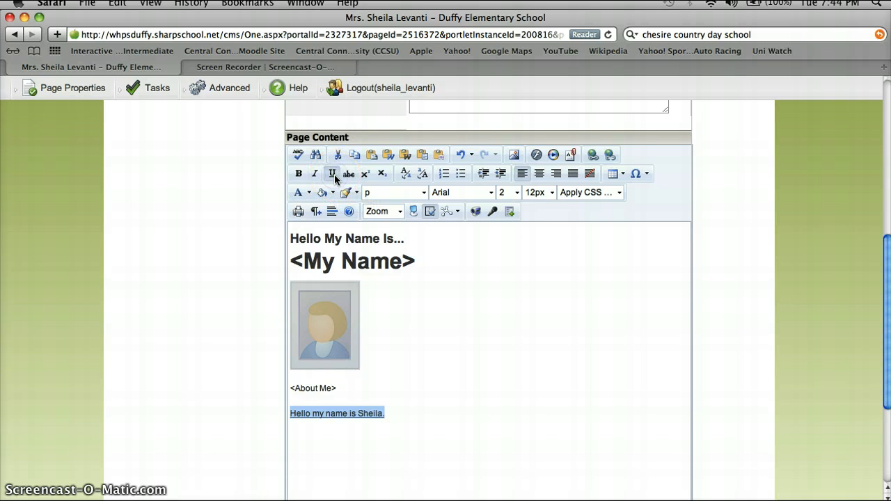
left_click(316, 174)
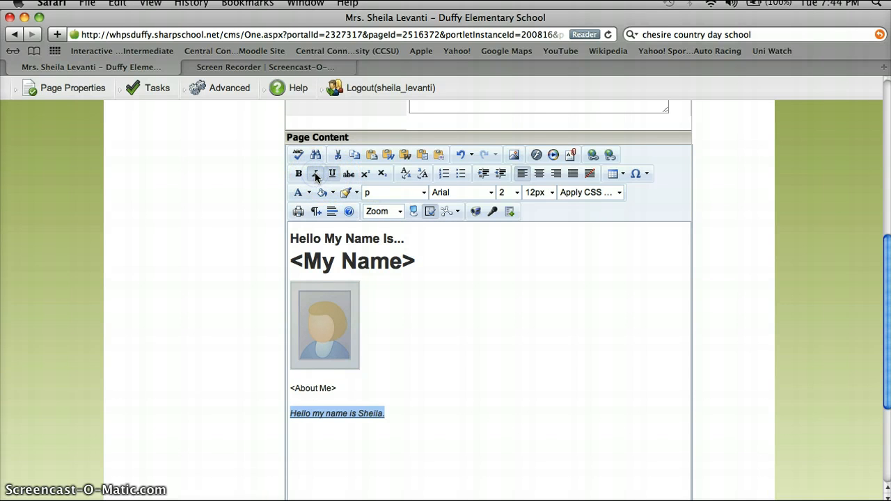
Step: Remove the italic and underline from the "Hello my name is" line and examine the available fonts and pixel text sizes
left_click(315, 175)
left_click(333, 174)
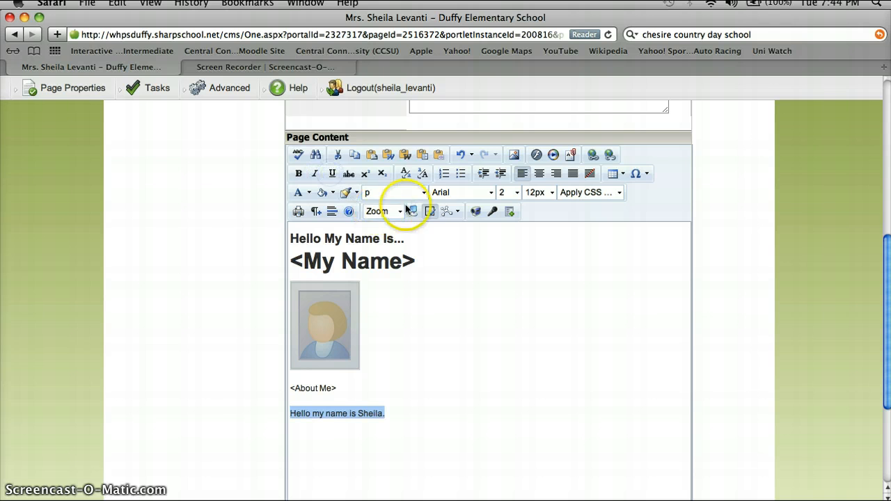
left_click(492, 193)
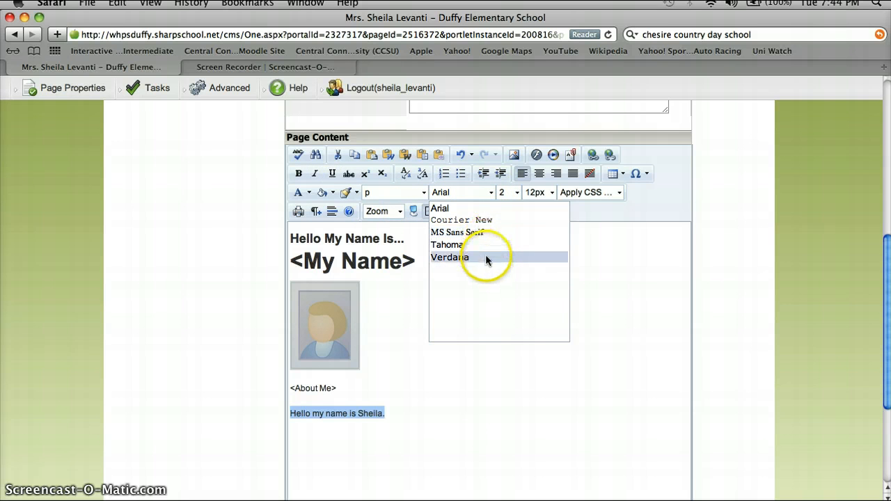
scroll(486, 218, "up", 5)
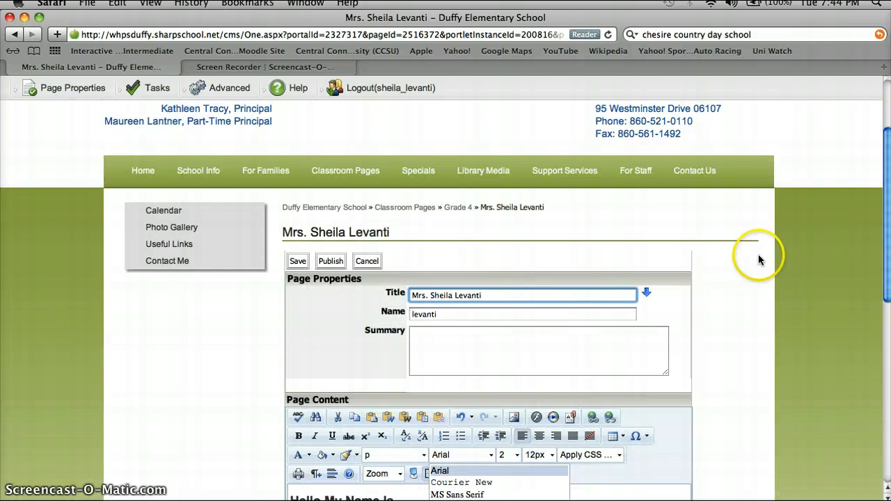
left_click_drag(887, 180, 887, 279)
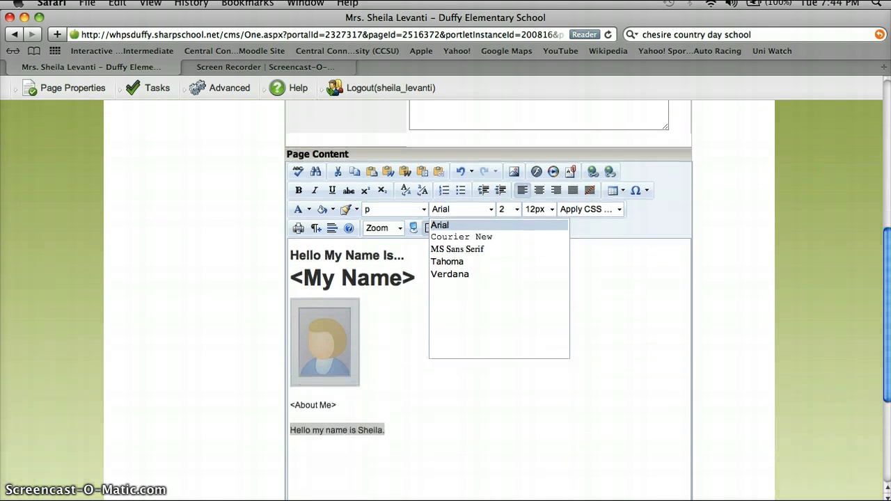
left_click(552, 210)
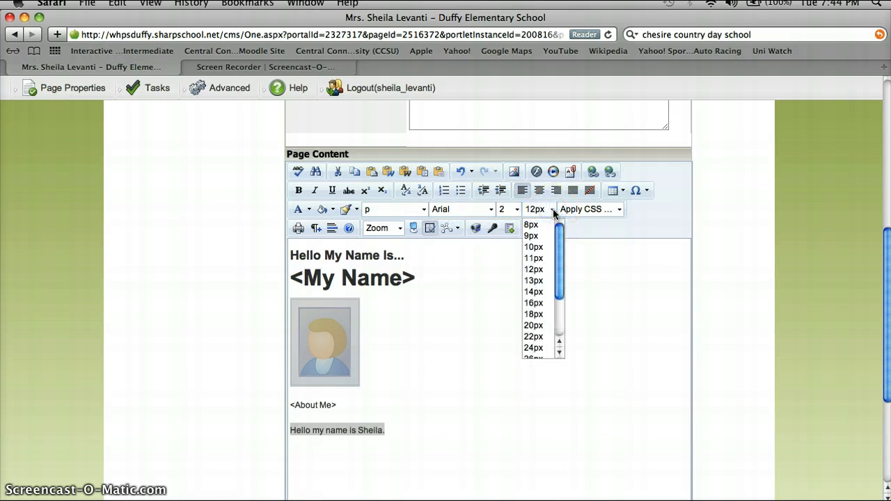
left_click(467, 277)
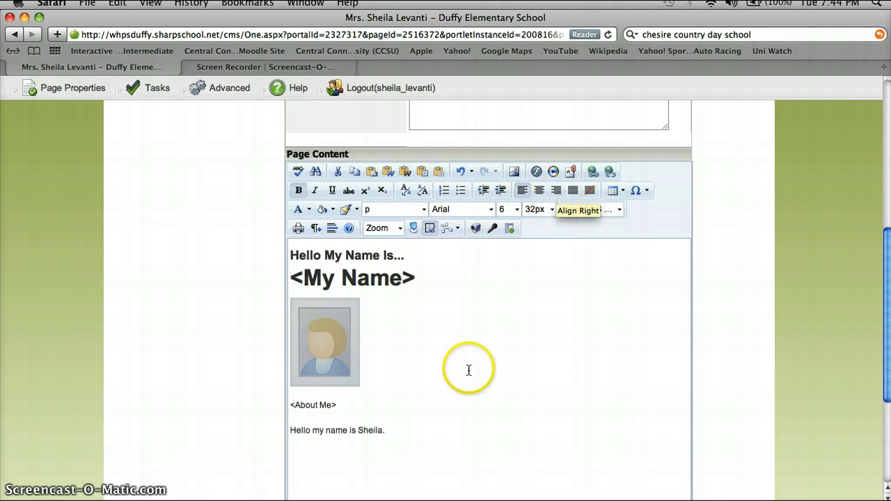
Step: Delete the "Hello my name is" line below <About Me>
left_click(388, 430)
left_click_drag(387, 430, 282, 430)
key("BackSpace")
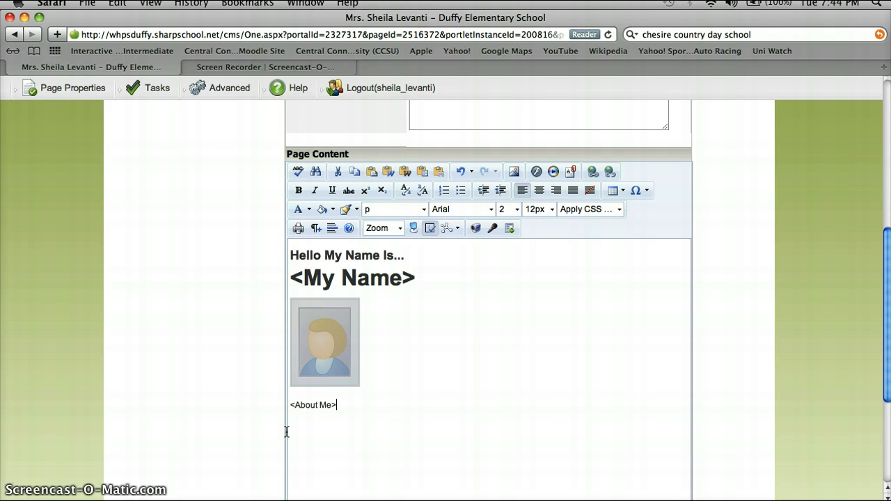
left_click(473, 419)
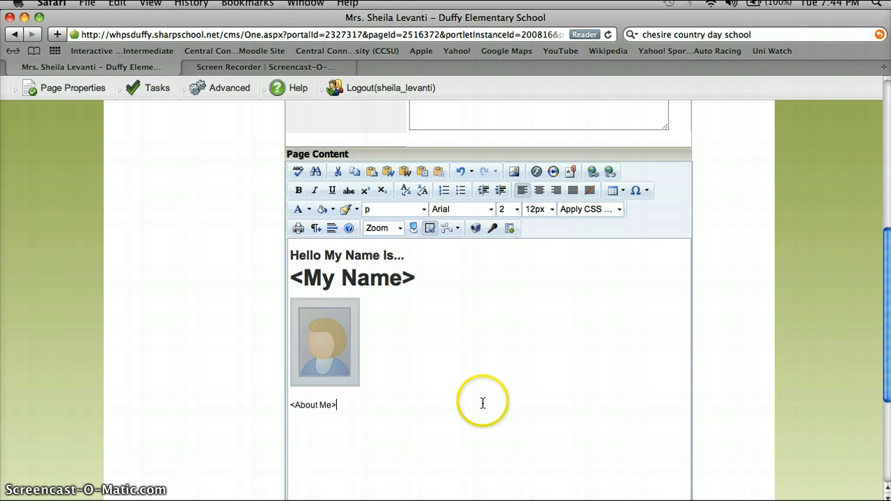
Step: Examine the save and publish options at the end of the page editor, and cancel editing the page
left_click_drag(885, 329, 887, 417)
left_click(295, 459)
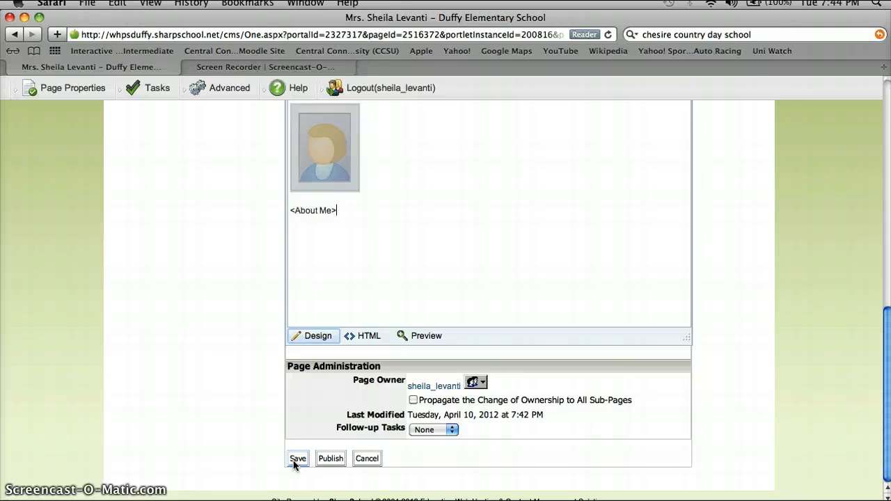
left_click(331, 461)
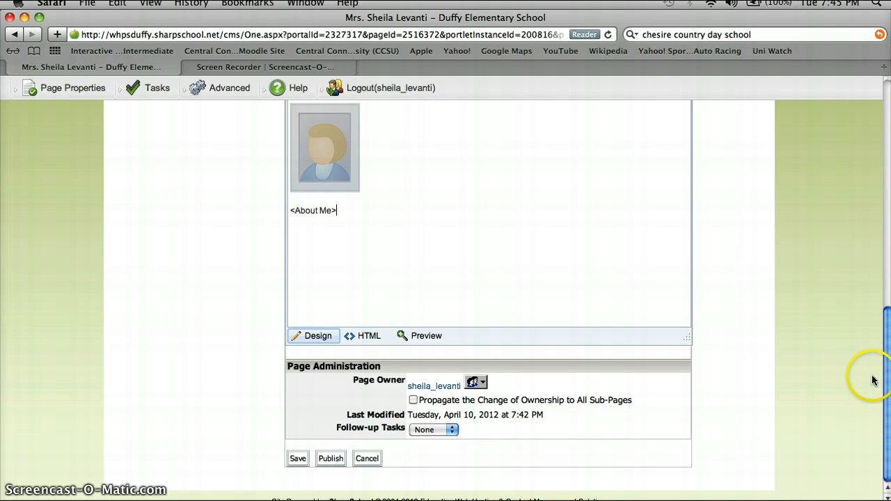
left_click_drag(887, 382, 888, 303)
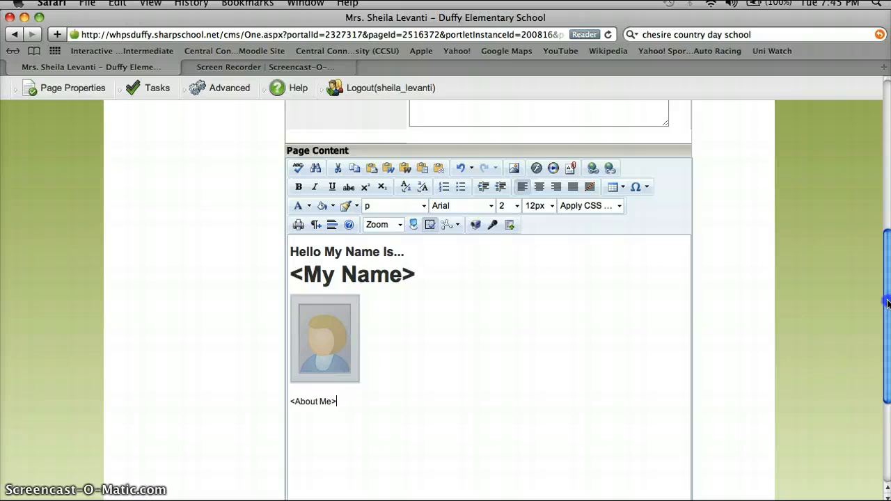
left_click_drag(887, 303, 887, 202)
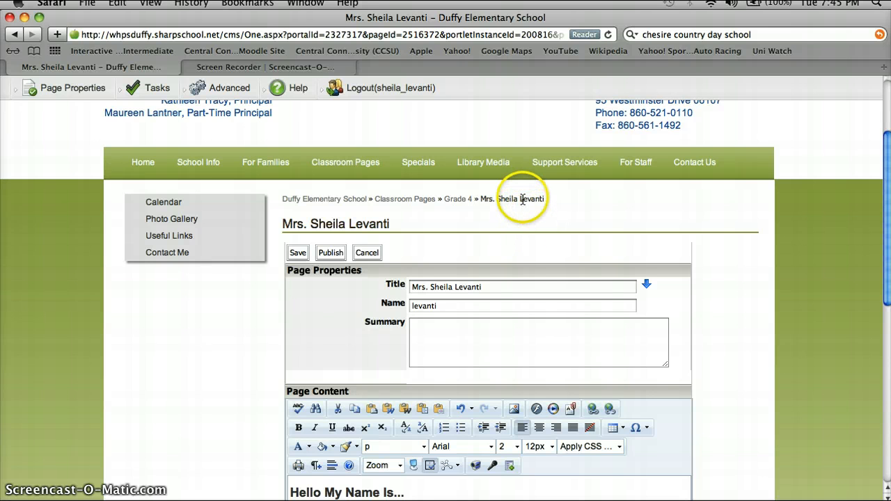
left_click(371, 259)
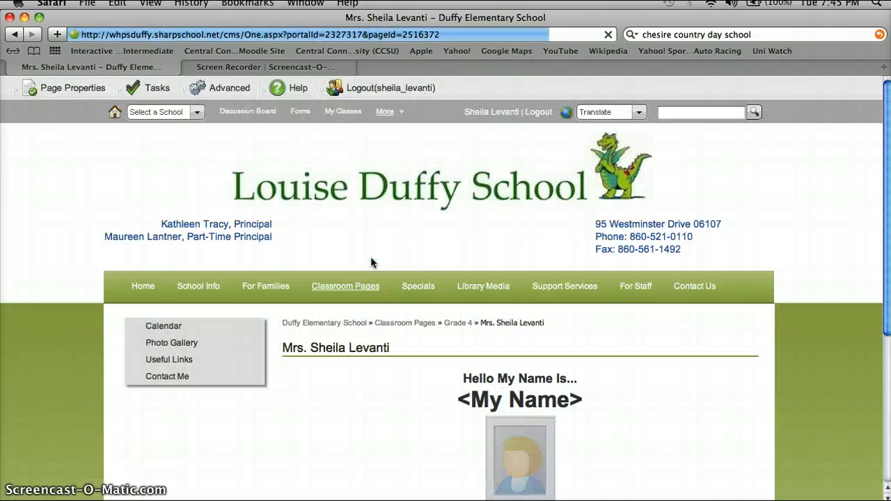
Step: Open the Page Theme gallery for the teacher's page and browse the first page of All Themes
left_click(81, 90)
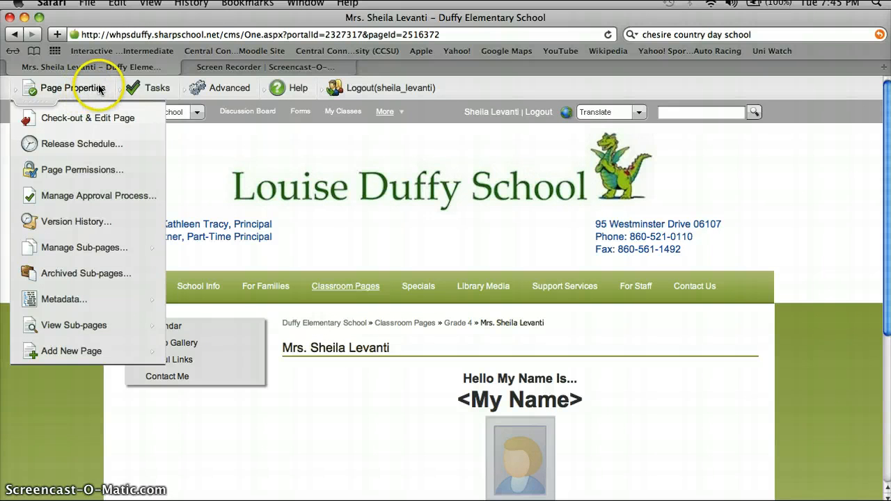
left_click(198, 88)
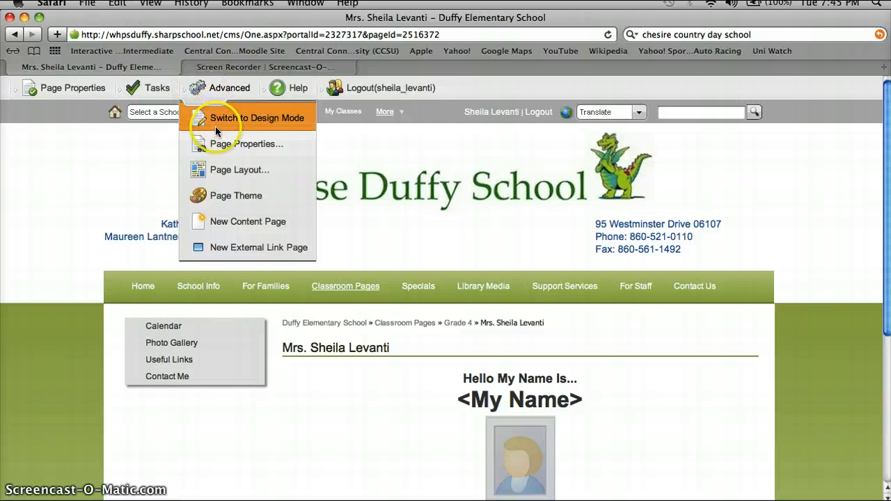
left_click(230, 198)
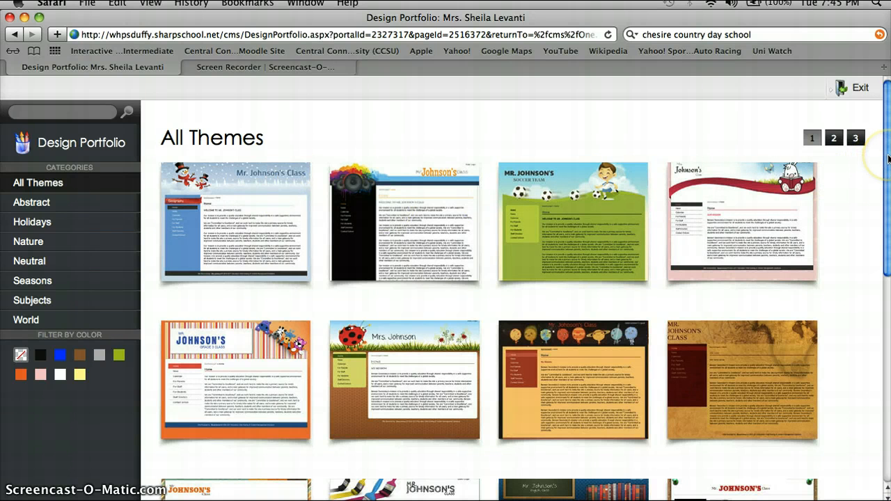
scroll(888, 159, "down", 3)
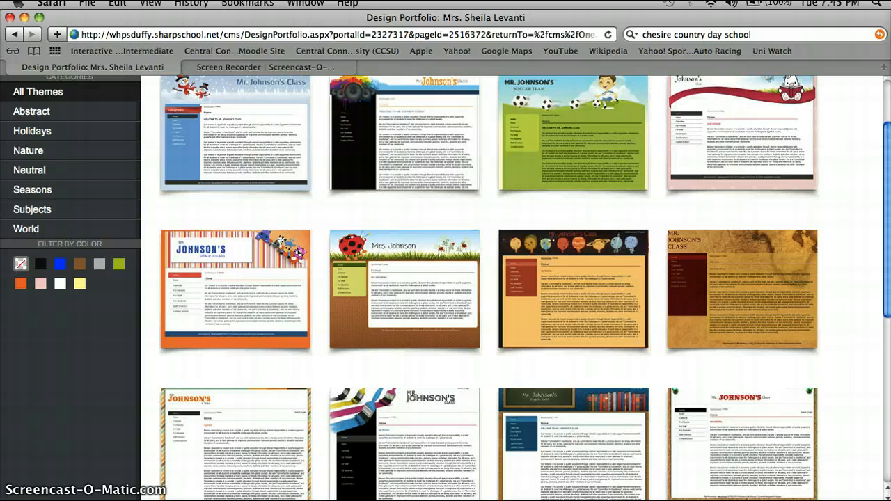
scroll(889, 158, "down", 5)
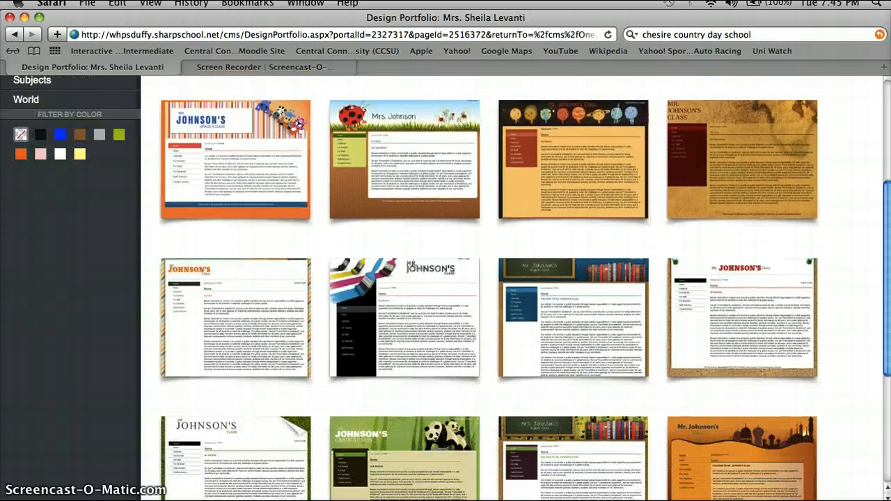
scroll(888, 159, "down", 4)
scroll(525, 288, "down", 4)
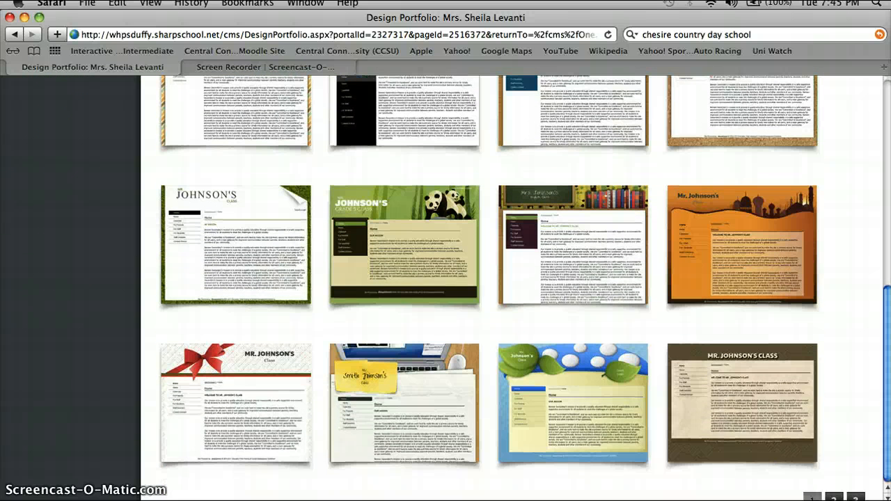
scroll(525, 289, "up", 6)
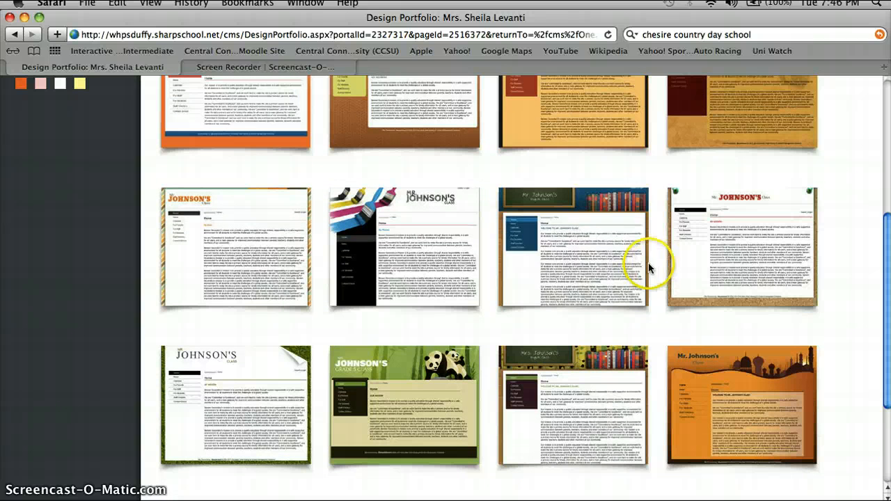
Step: View the full-size image of the blue chalkboard-and-bookshelf English theme at both zoom levels, and return to the theme gallery
mouse_move(633, 250)
left_click(585, 254)
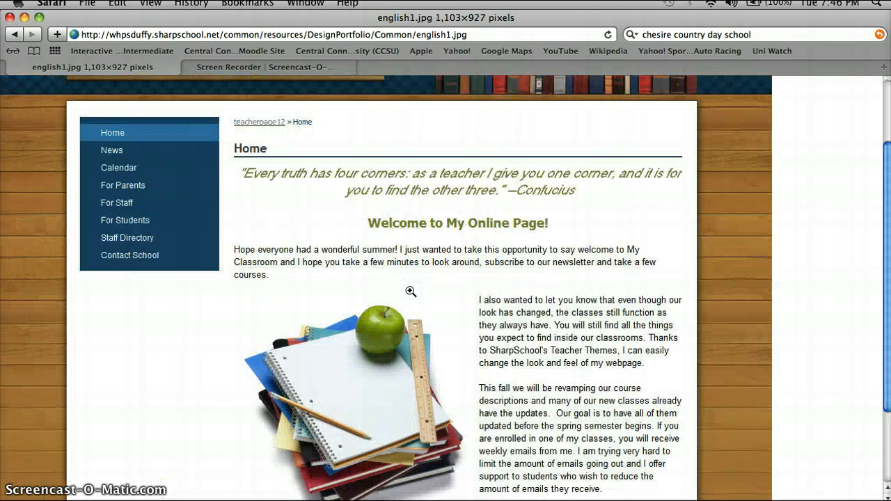
left_click(411, 291)
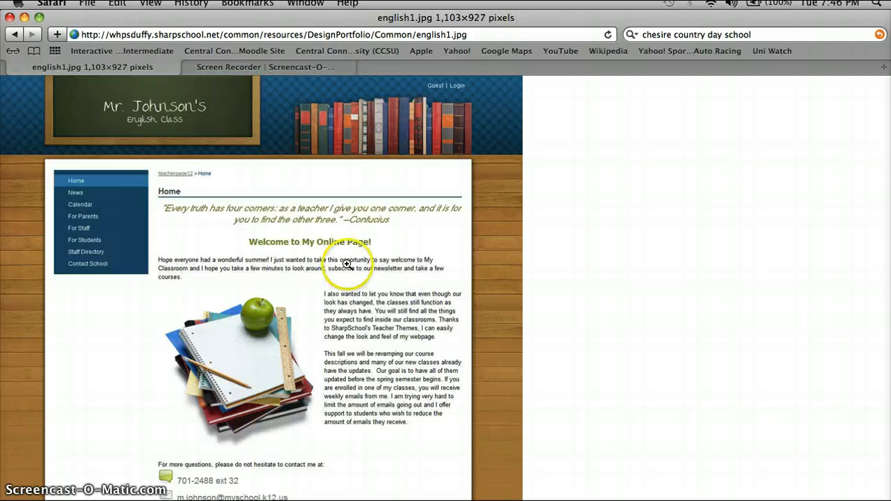
left_click(12, 39)
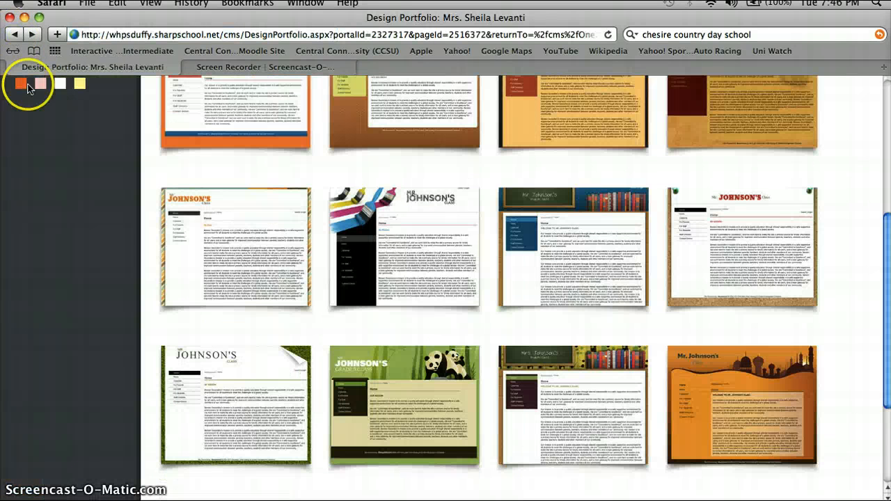
Step: Browse the theme gallery, preview the Athletics soccer theme, and go back to the teacher's page without publishing it
mouse_move(284, 289)
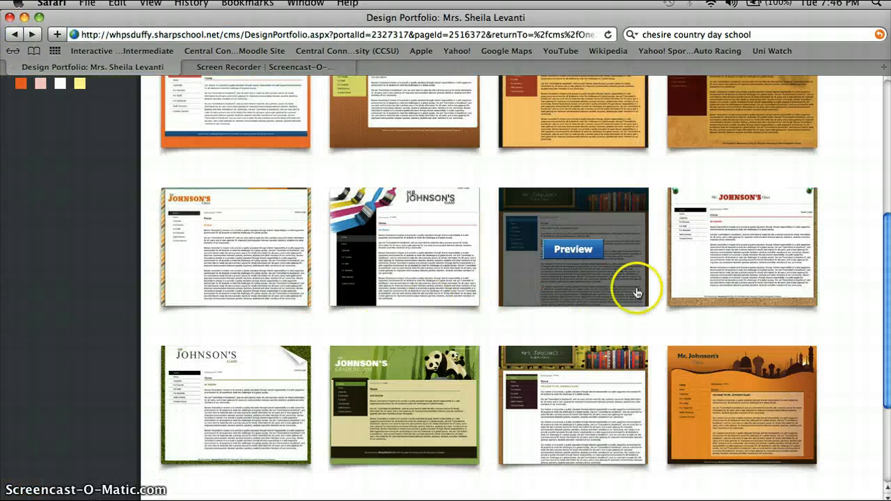
left_click_drag(888, 270, 889, 379)
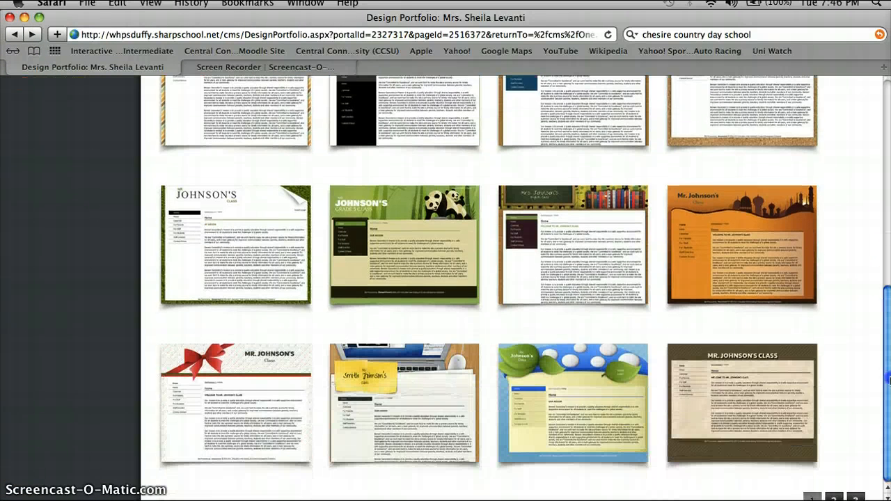
left_click_drag(888, 280, 881, 122)
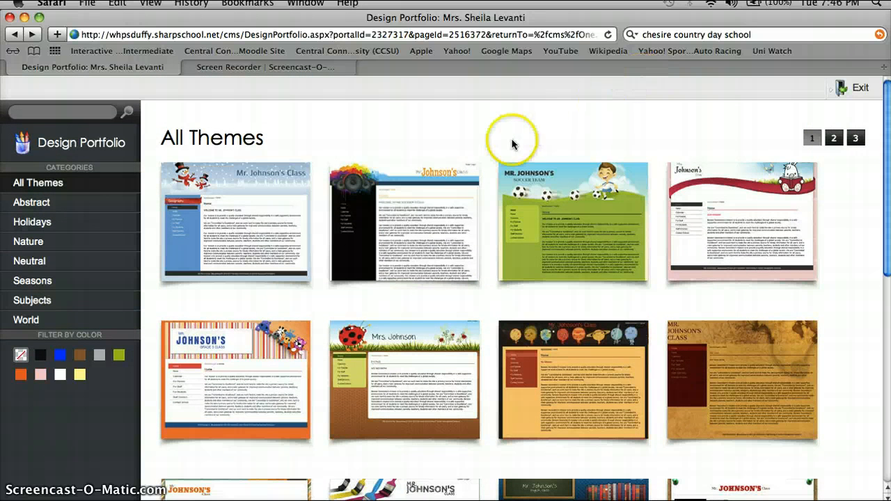
mouse_move(571, 192)
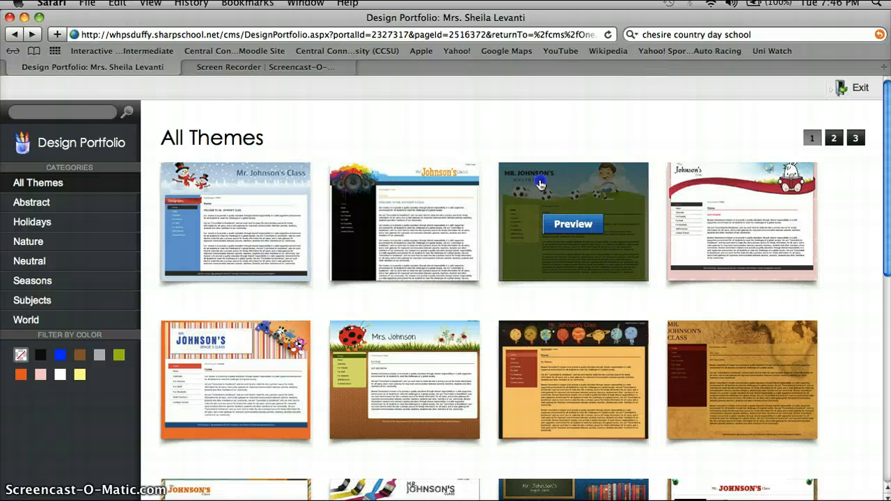
left_click(541, 185)
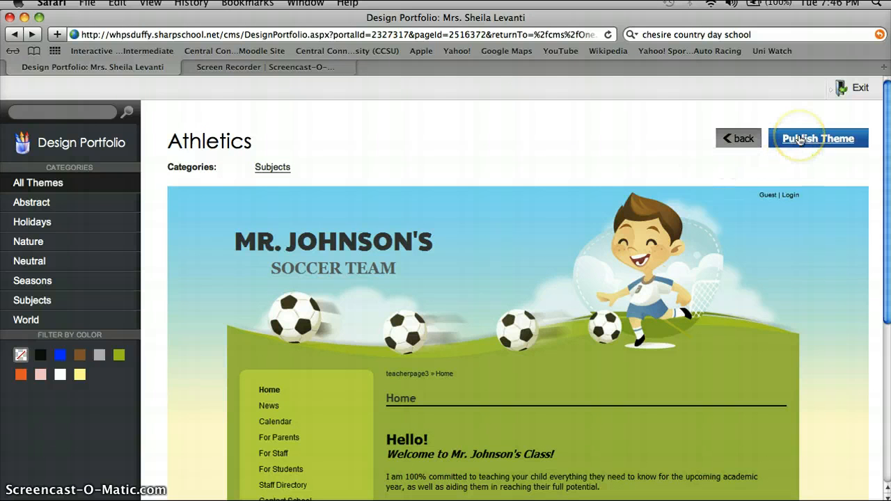
left_click(742, 139)
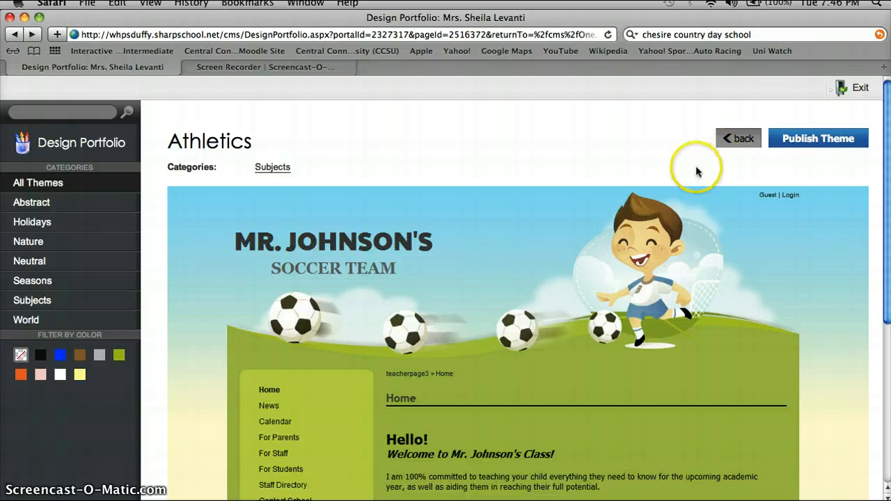
left_click(741, 141)
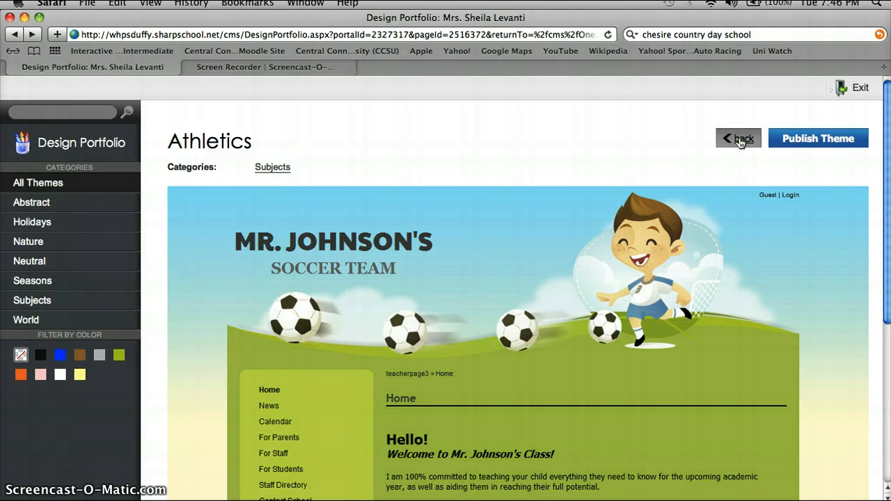
left_click(14, 35)
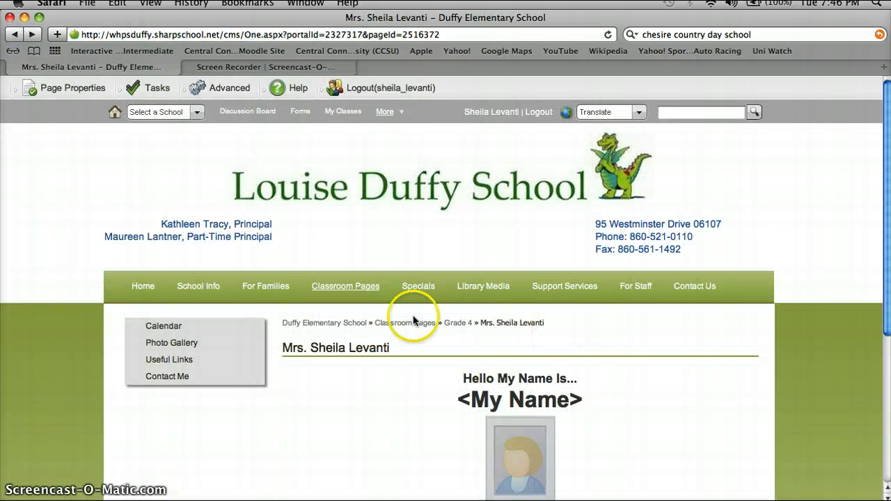
Step: Reopen the Page Theme gallery and preview the English1 theme with the blue chalkboard-and-bookshelf header
left_click(219, 87)
left_click(232, 202)
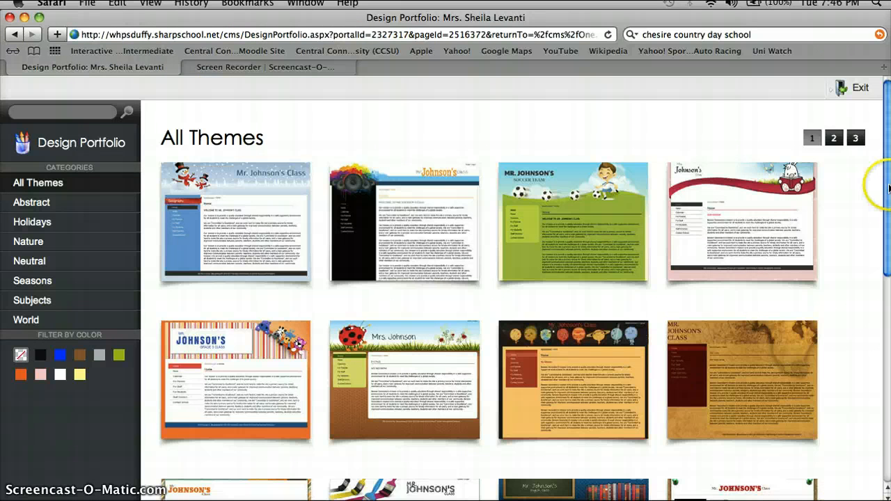
left_click_drag(888, 186, 883, 280)
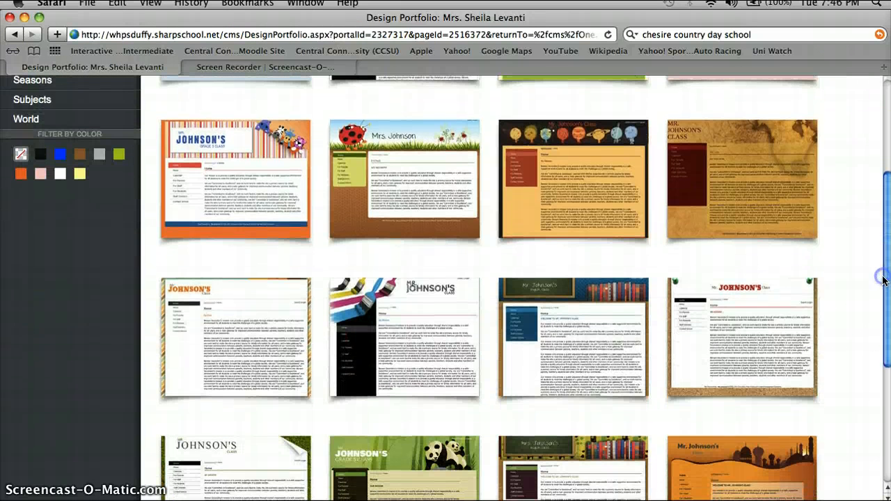
mouse_move(613, 302)
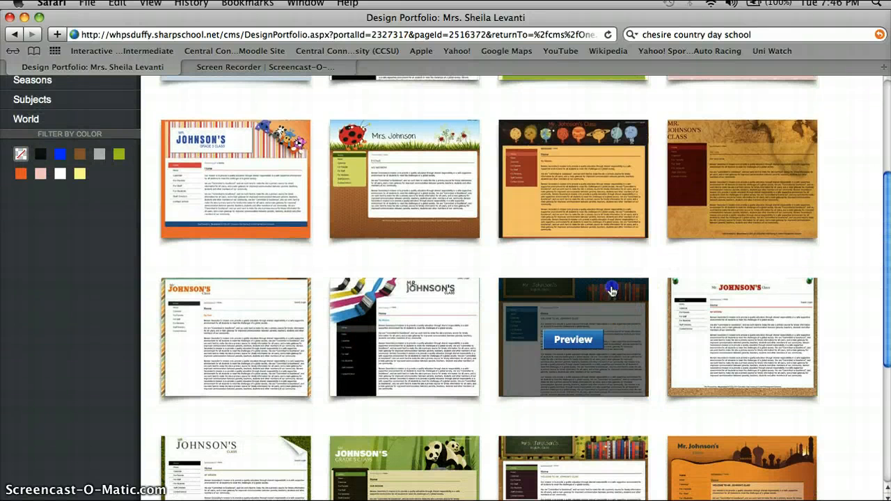
left_click(612, 291)
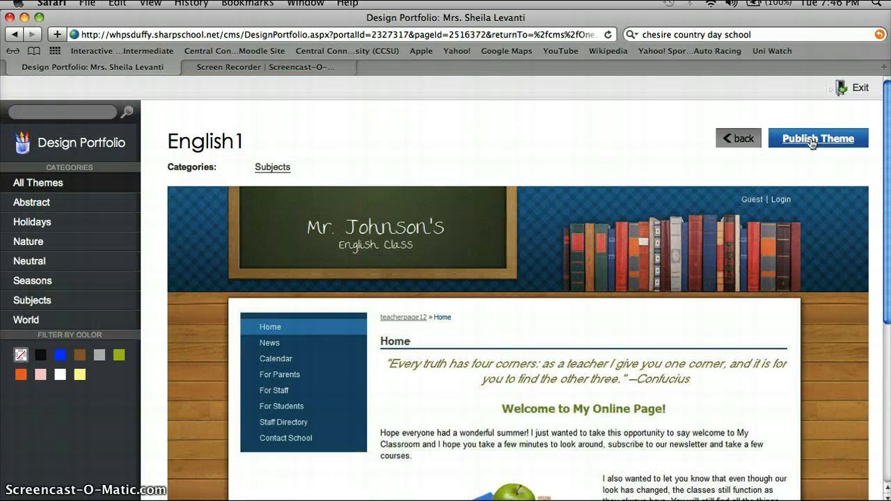
Step: Publish the English1 theme to the teacher's page
left_click(811, 139)
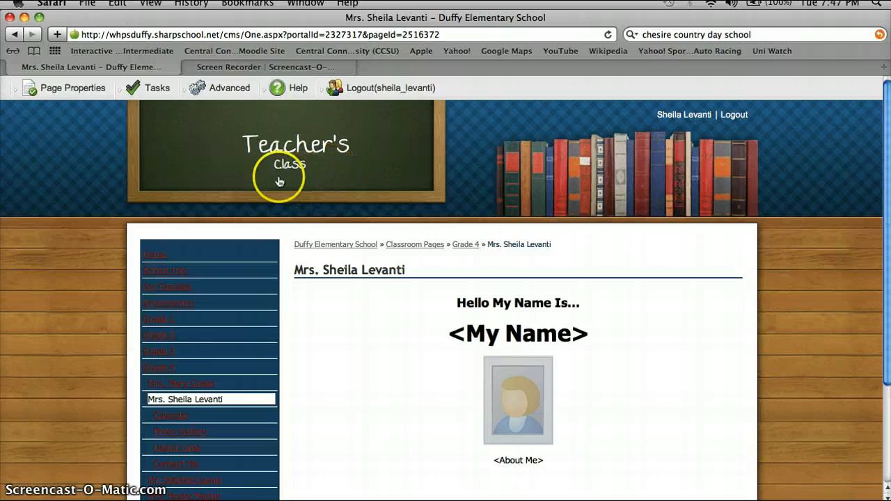
Step: In the page's general metadata, set Owner Salutation to Mrs., enter the teacher's last name in possessive form as Owner Last Name, and submit
mouse_move(80, 90)
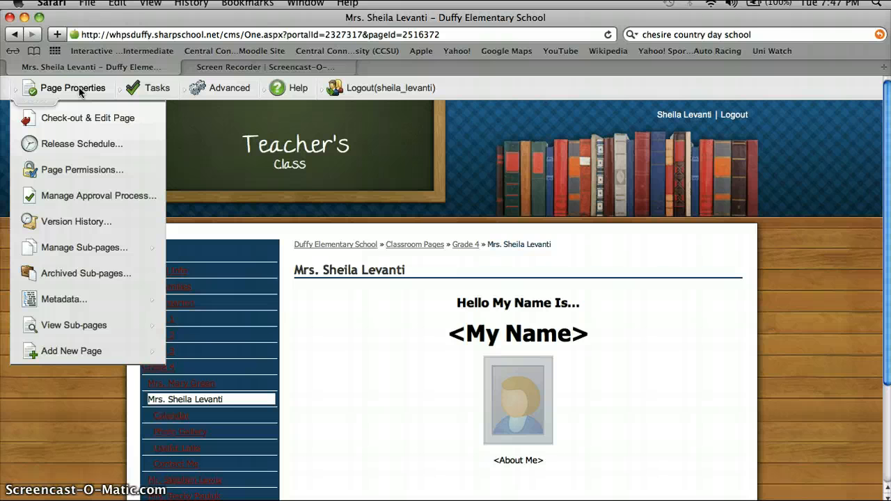
mouse_move(71, 298)
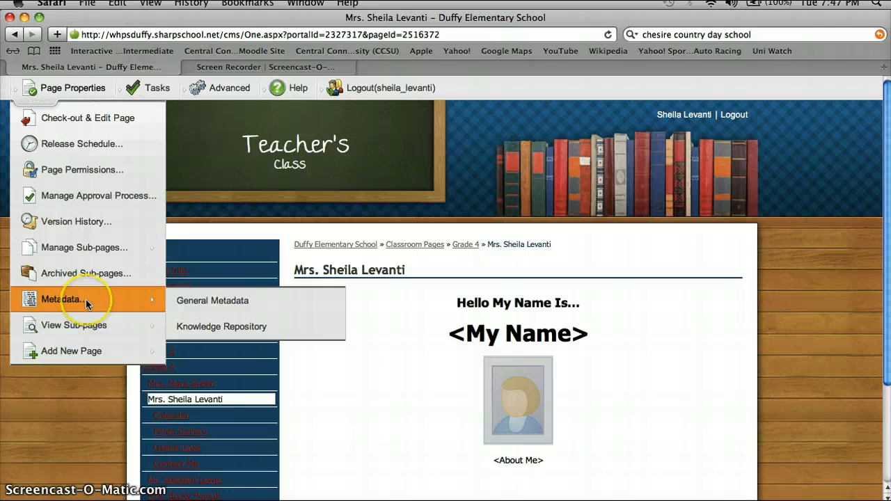
left_click(197, 301)
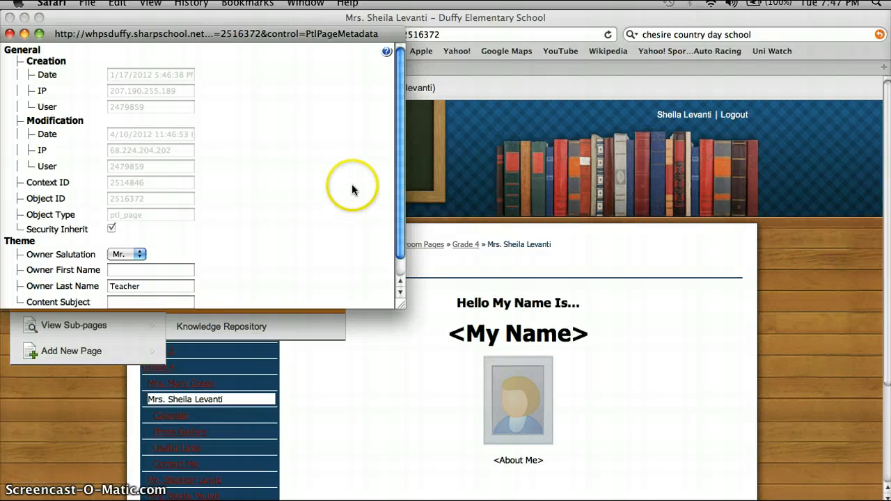
scroll(401, 184, "down", 2)
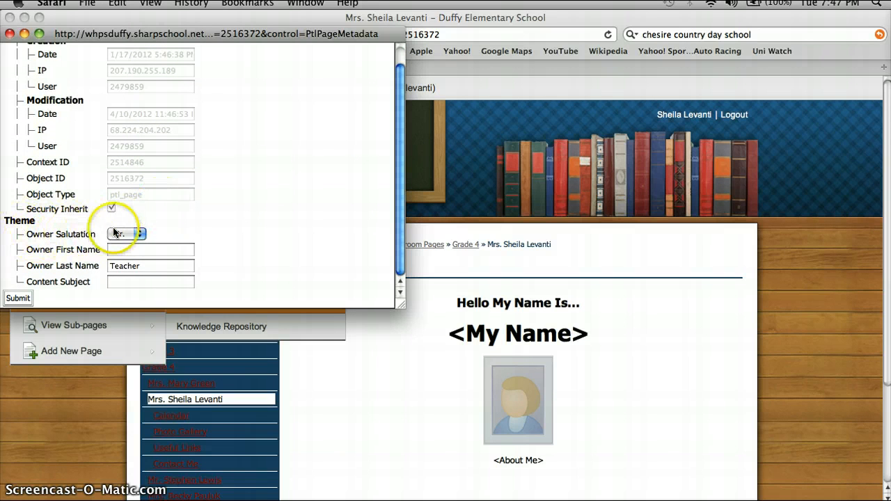
left_click(140, 235)
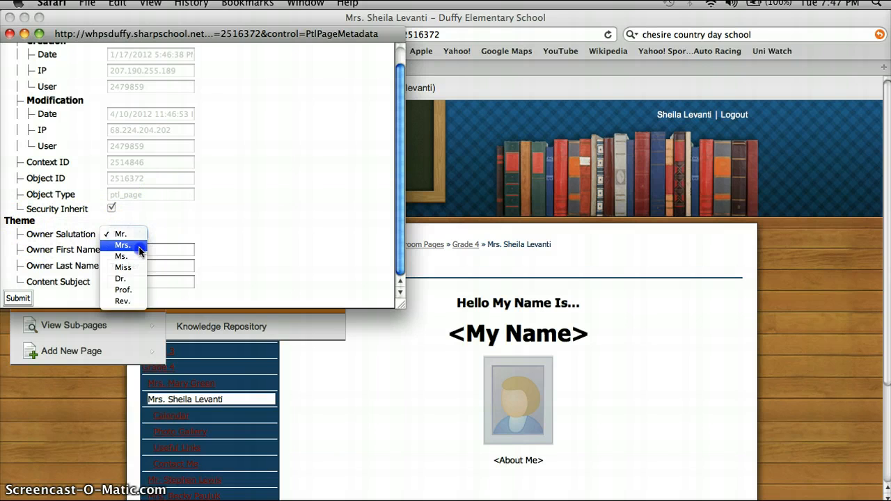
left_click(139, 247)
left_click(141, 251)
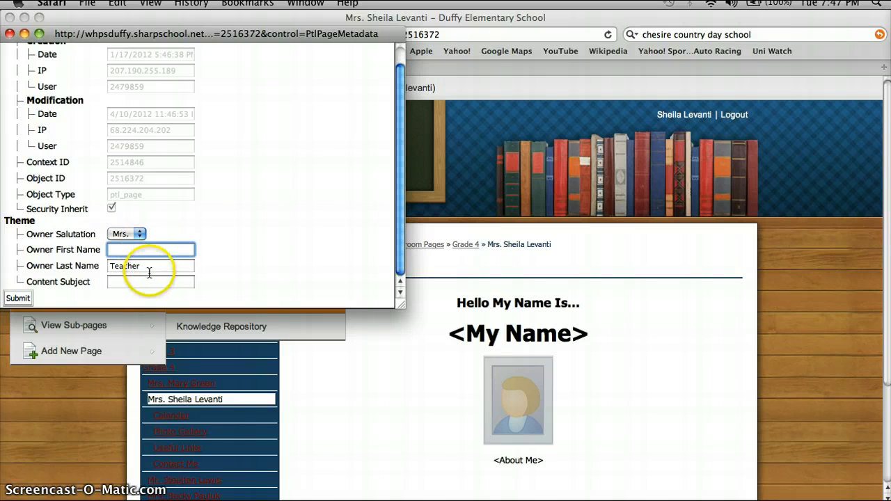
left_click_drag(144, 270, 112, 270)
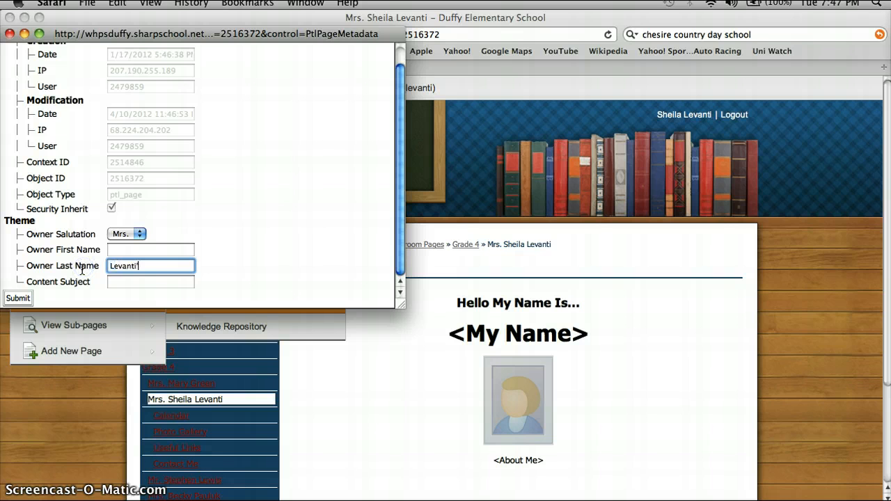
left_click(19, 298)
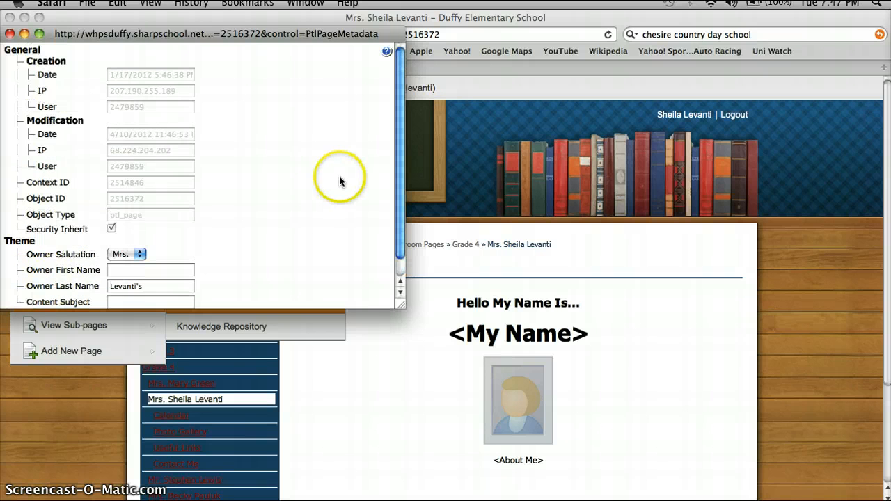
Step: Close the metadata window and reload the teacher's page to refresh its header
left_click(10, 35)
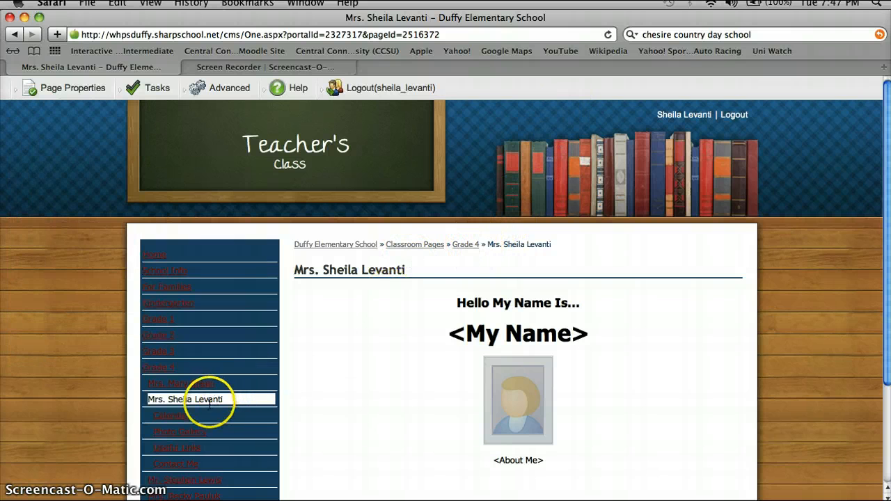
left_click(507, 244)
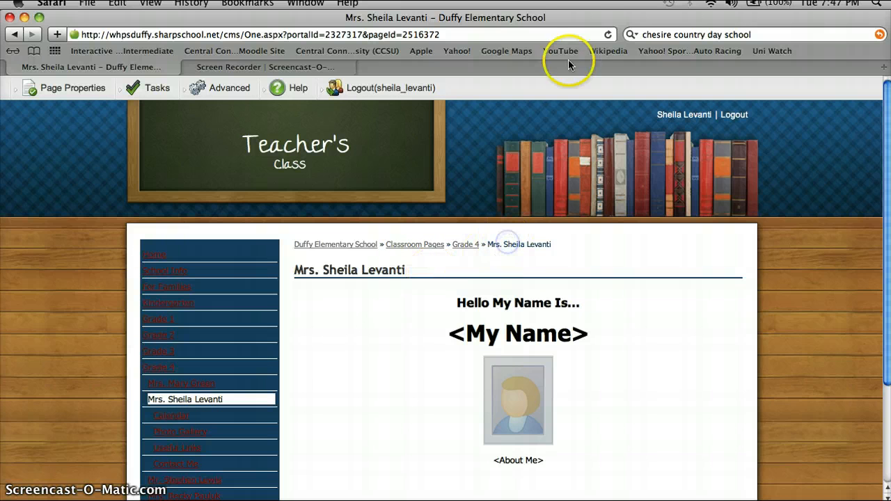
left_click(606, 34)
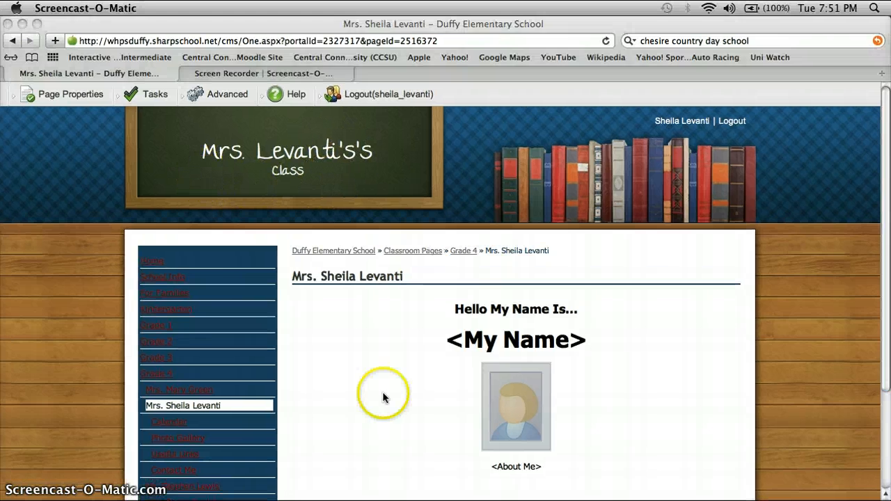
Step: Set the theme to Inherit in the teacher's page properties, update the page, and look over the restyled page
left_click(382, 394)
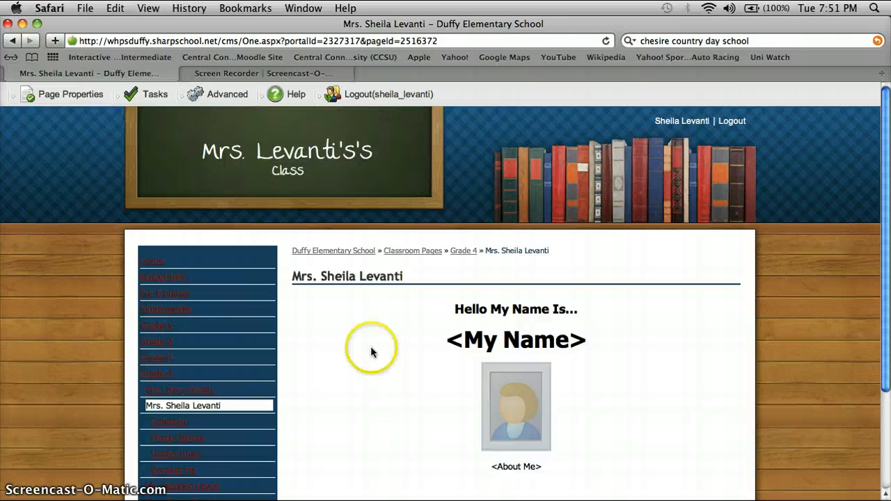
left_click(225, 98)
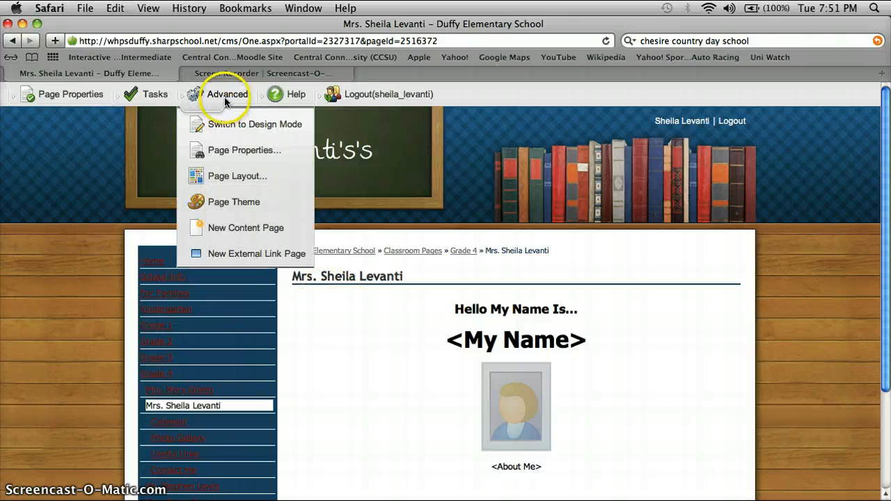
left_click(227, 151)
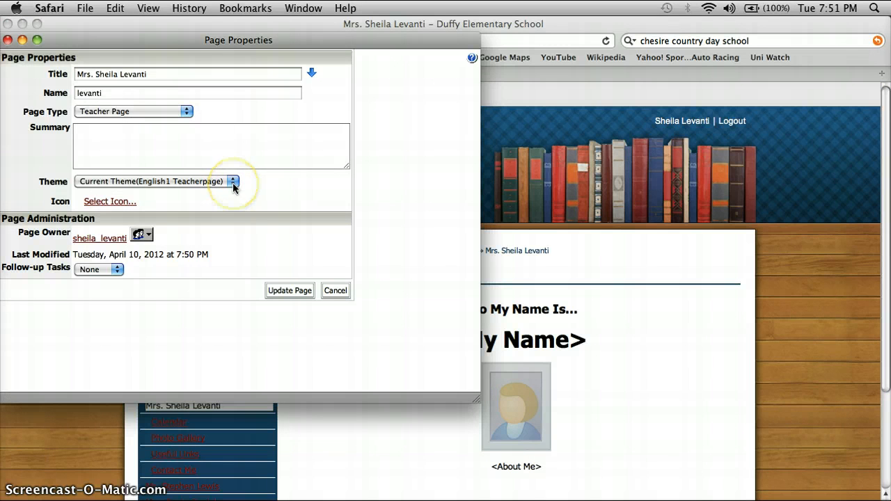
left_click(233, 183)
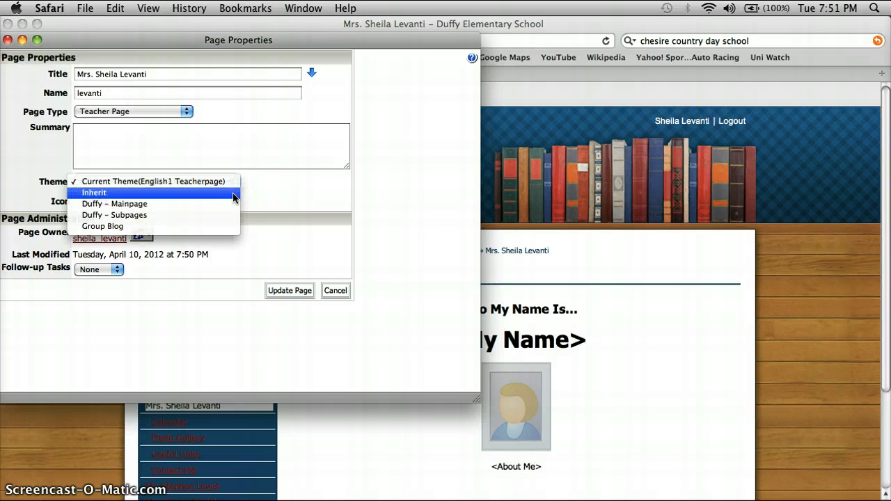
left_click(234, 197)
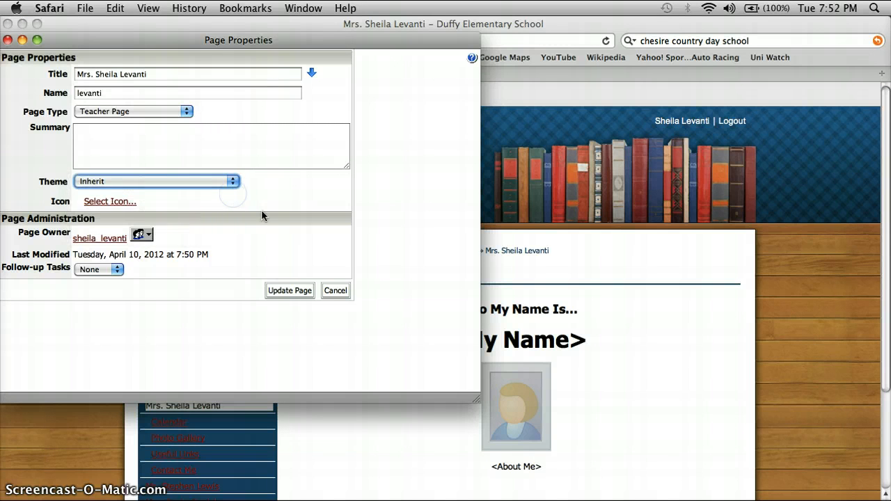
left_click(291, 291)
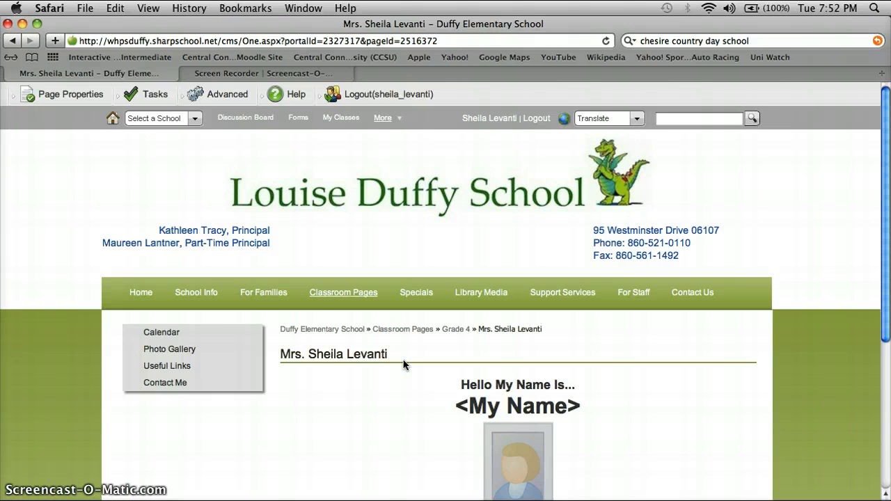
scroll(404, 365, "down", 4)
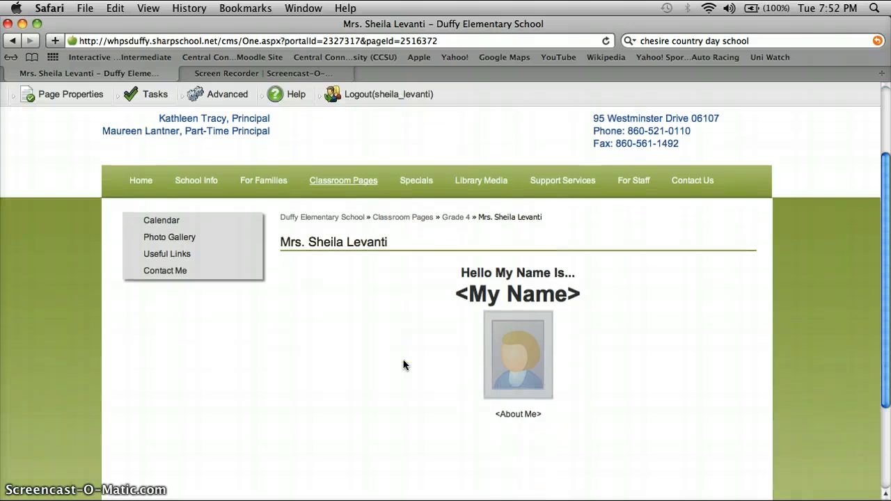
scroll(404, 365, "up", 3)
scroll(404, 364, "down", 2)
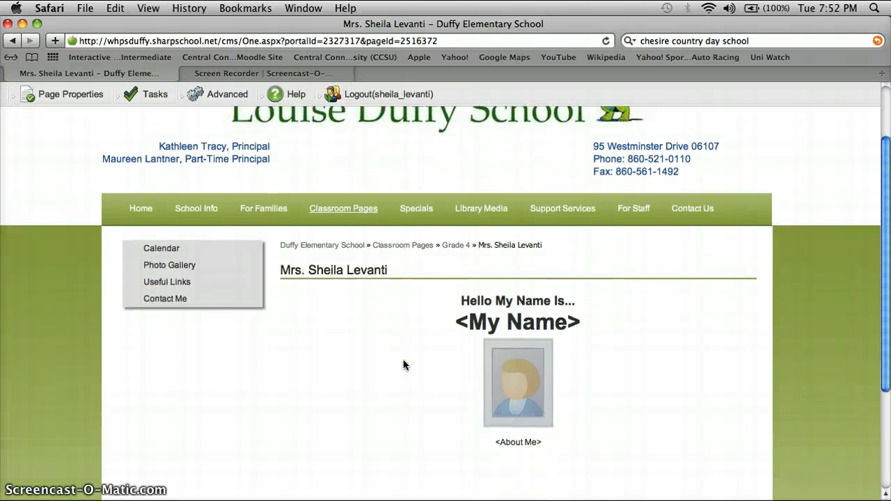